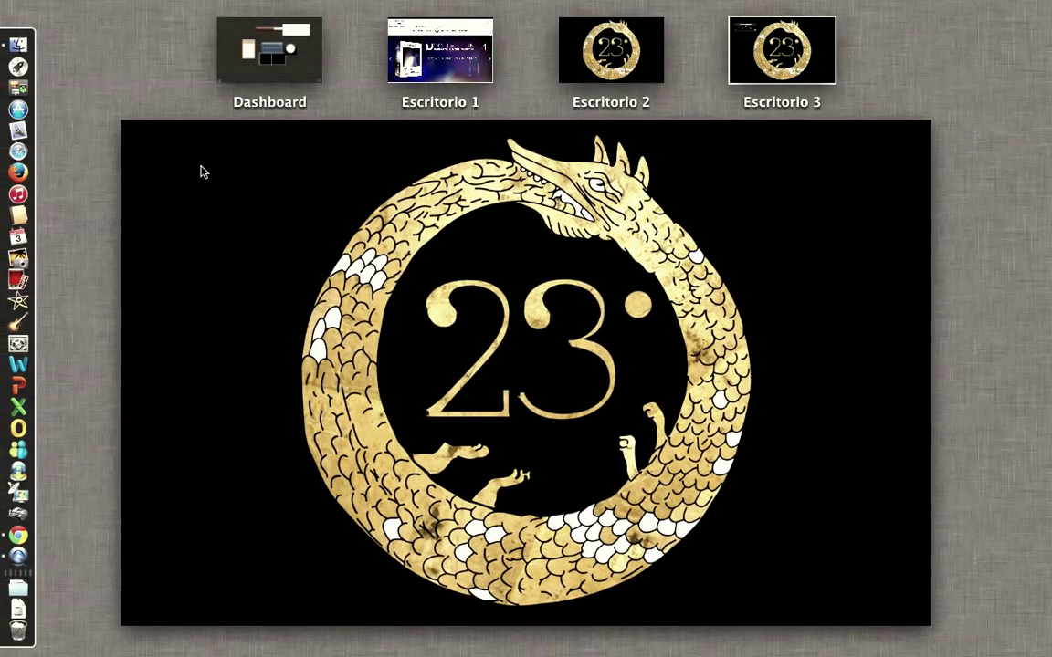
Step: Launch Ableton Live 9 Lite from the desktop and show its MIDI Sync preferences
click(600, 50)
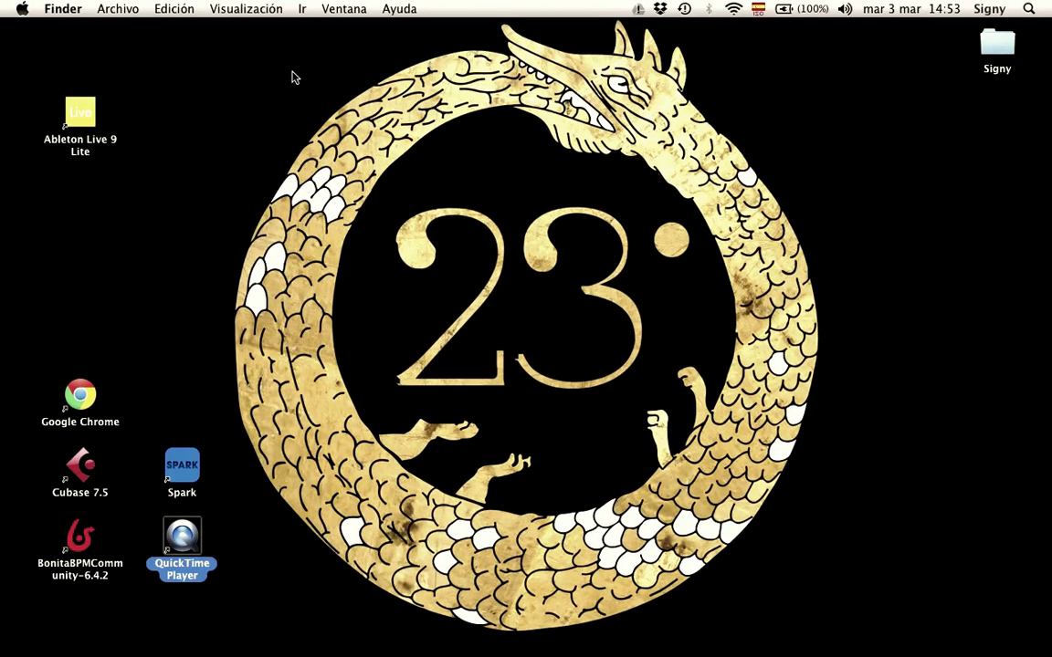
double_click(81, 123)
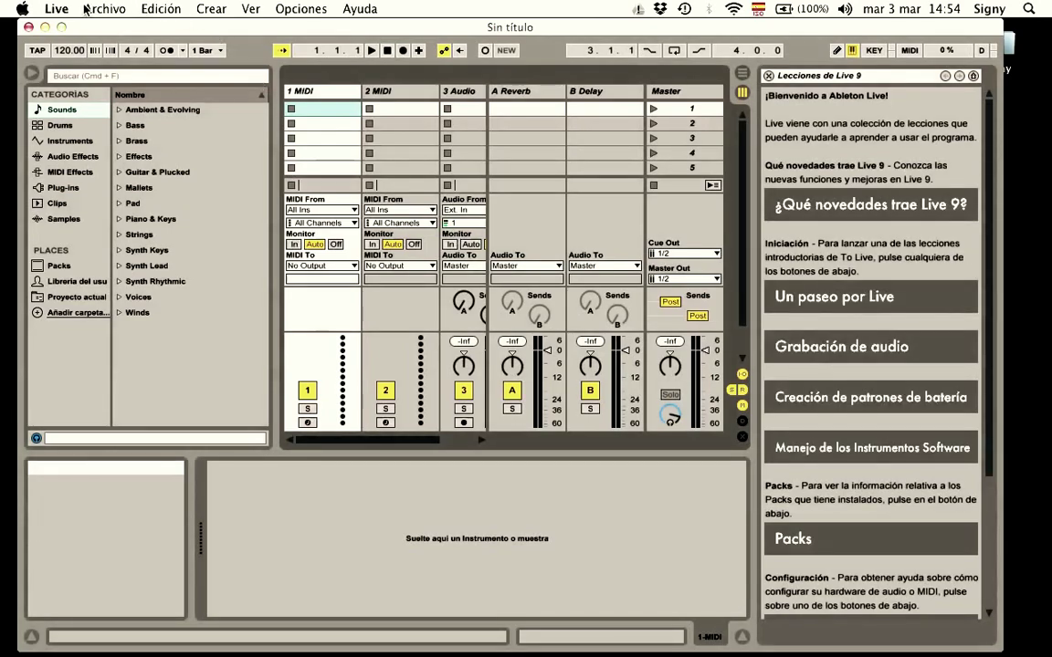
click(57, 11)
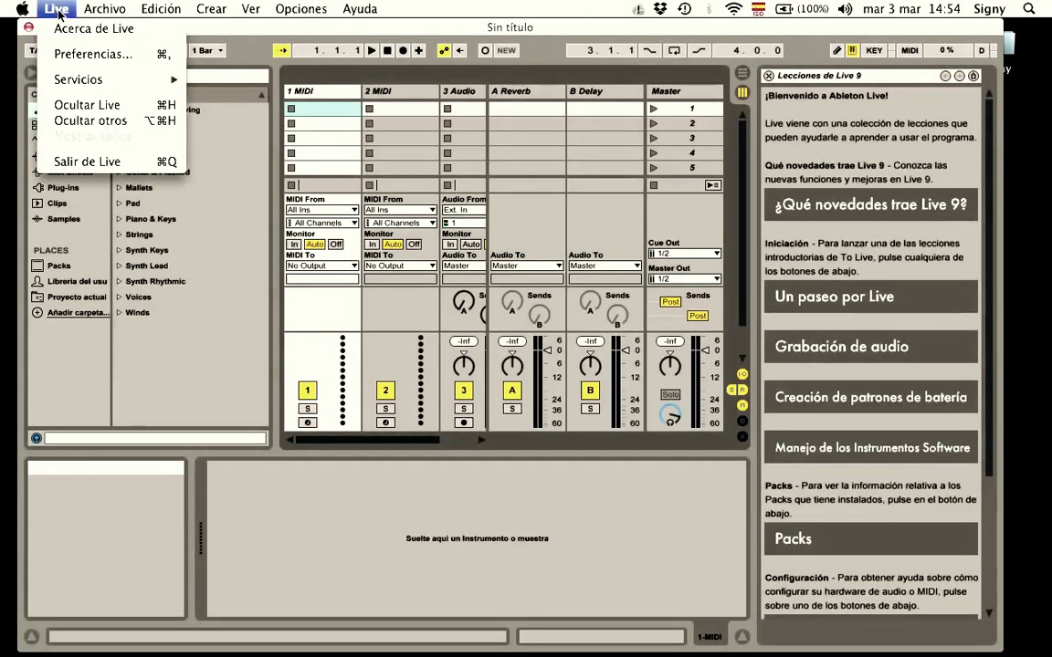
click(93, 56)
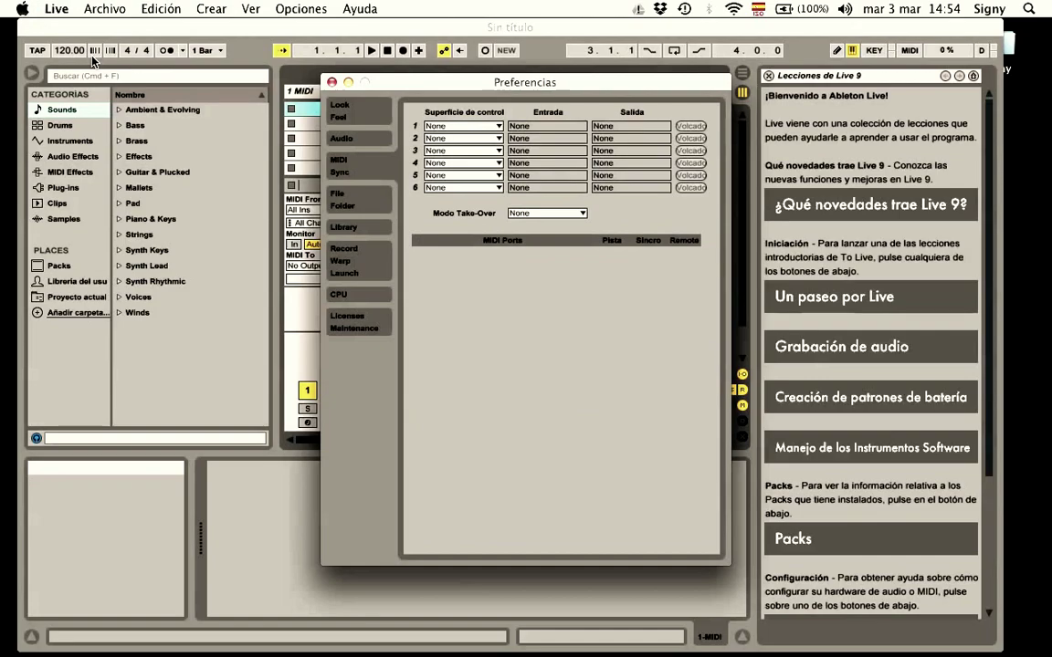
Step: Examine the available control surfaces for slot 1 without choosing one, and close both the preferences and Live
click(499, 127)
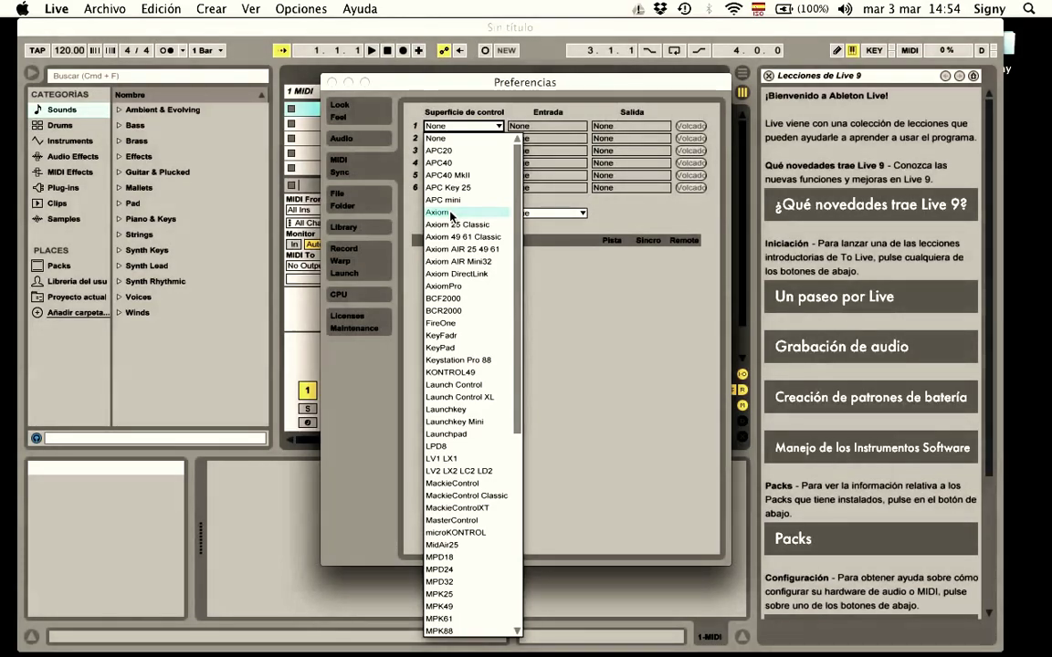
click(635, 325)
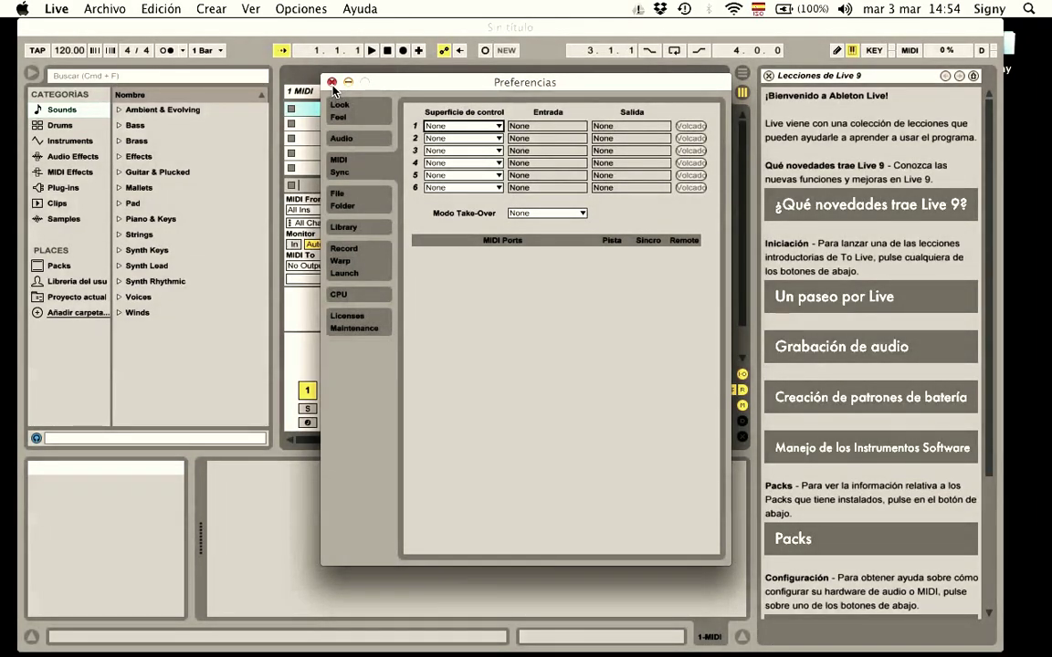
click(332, 84)
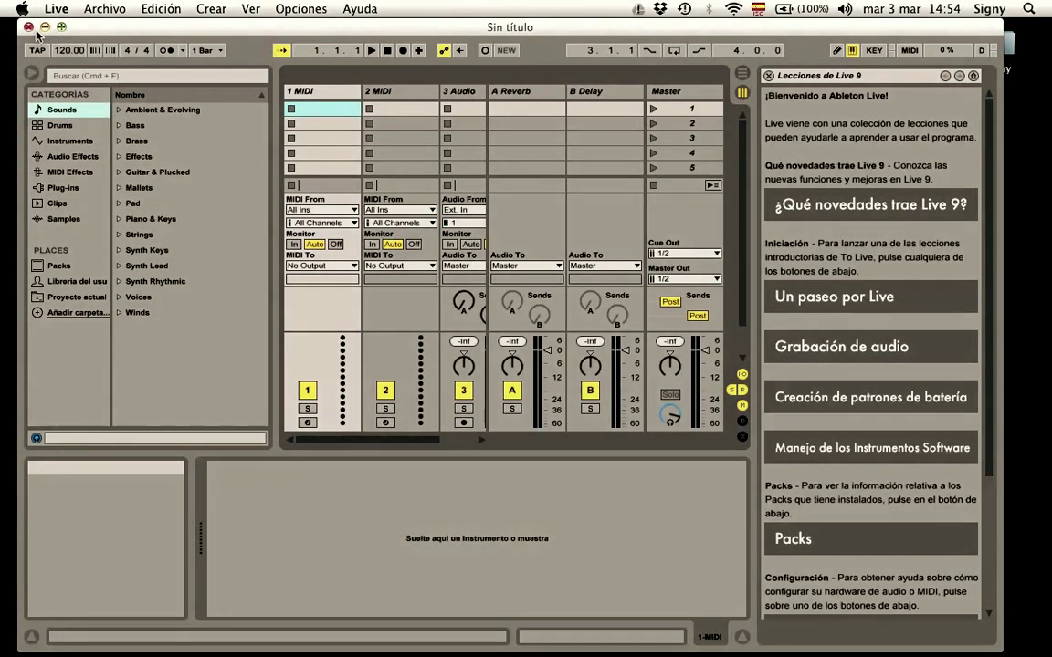
click(28, 27)
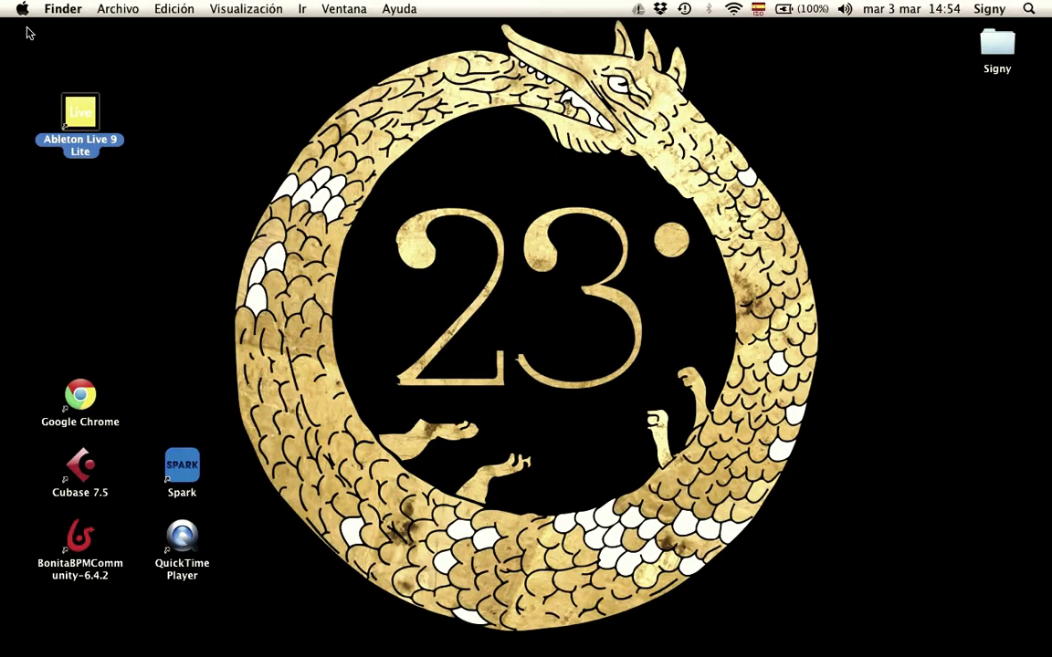
Step: Switch to Chrome and open the Downloads & Manuals page in the support section of the Arturia website
key(ctrl+Up)
click(408, 55)
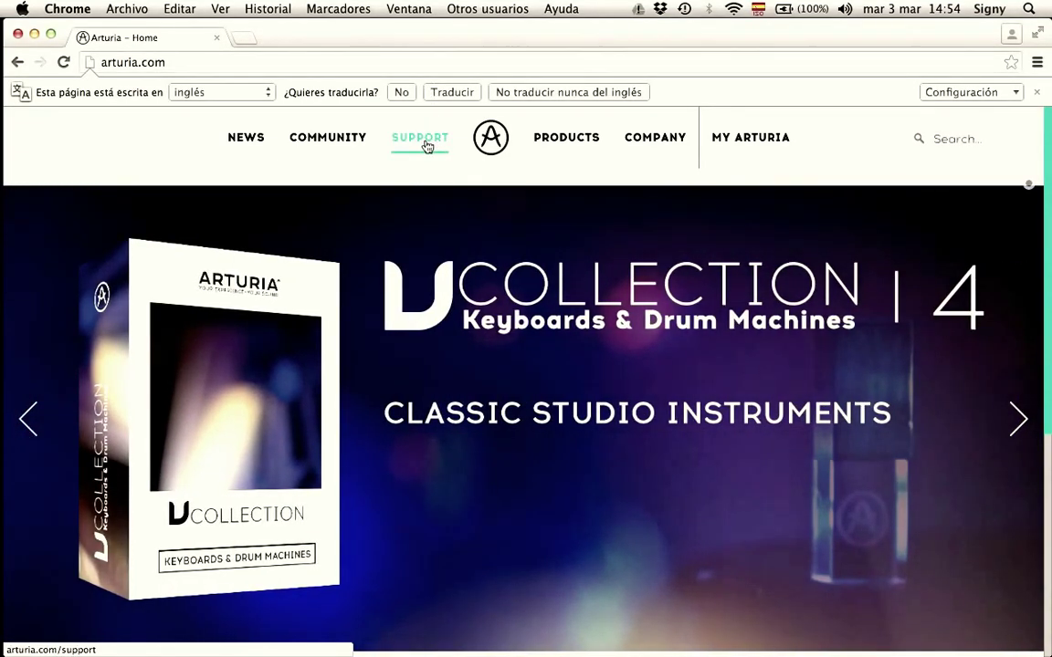
click(426, 144)
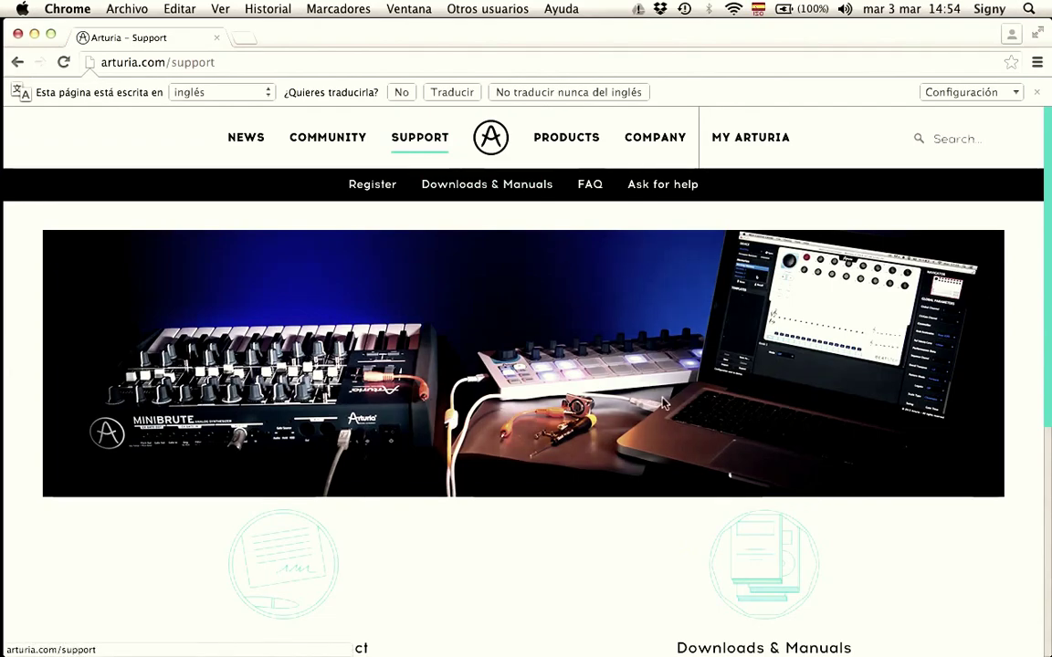
click(769, 560)
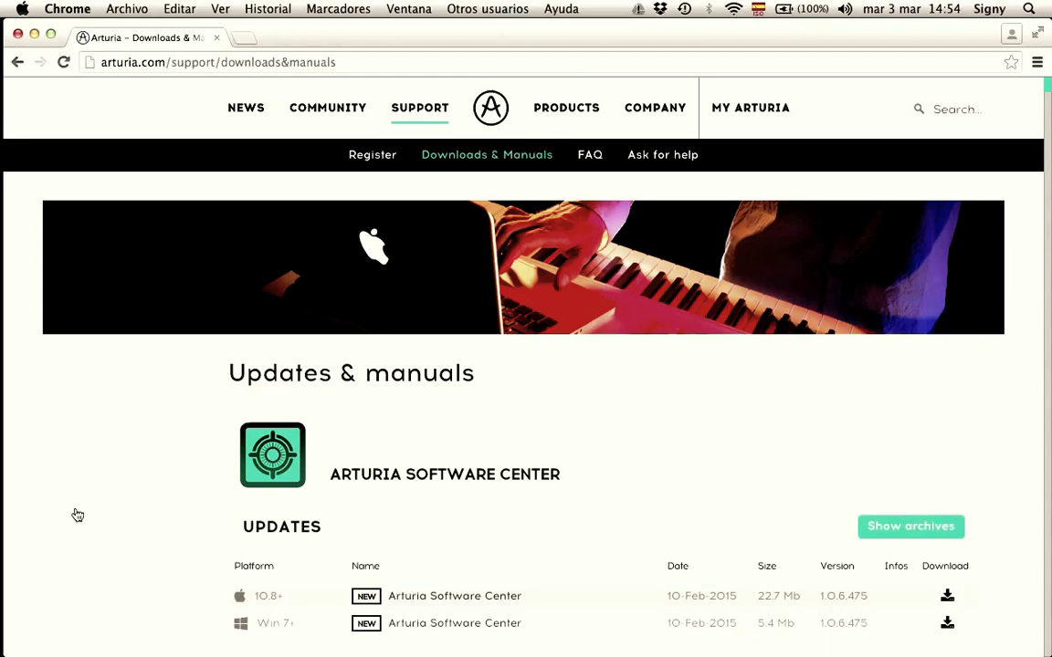
Step: Find MiniLab in the product list and go to its updates and manuals
scroll(78, 510, down, 4)
scroll(77, 514, down, 2)
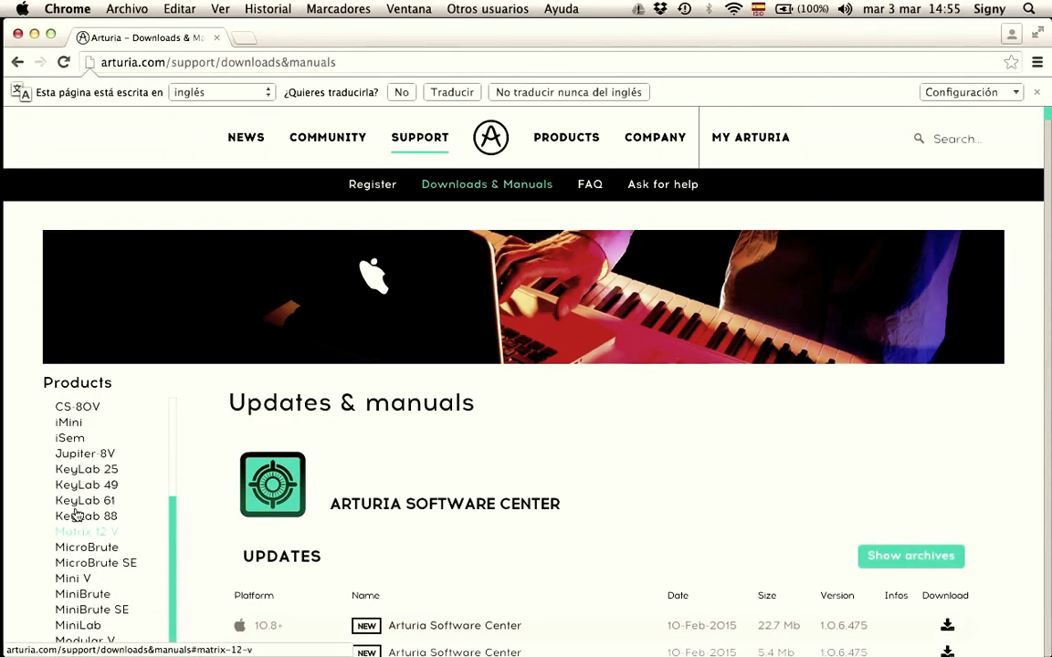
scroll(78, 566, down, 1)
scroll(78, 566, down, 2)
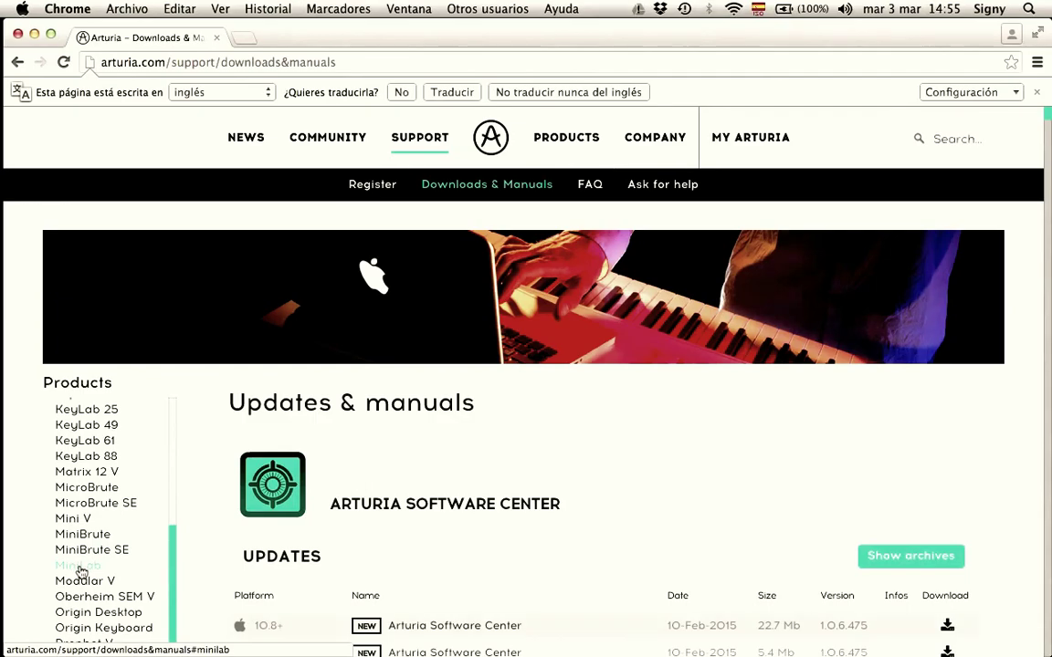
click(80, 568)
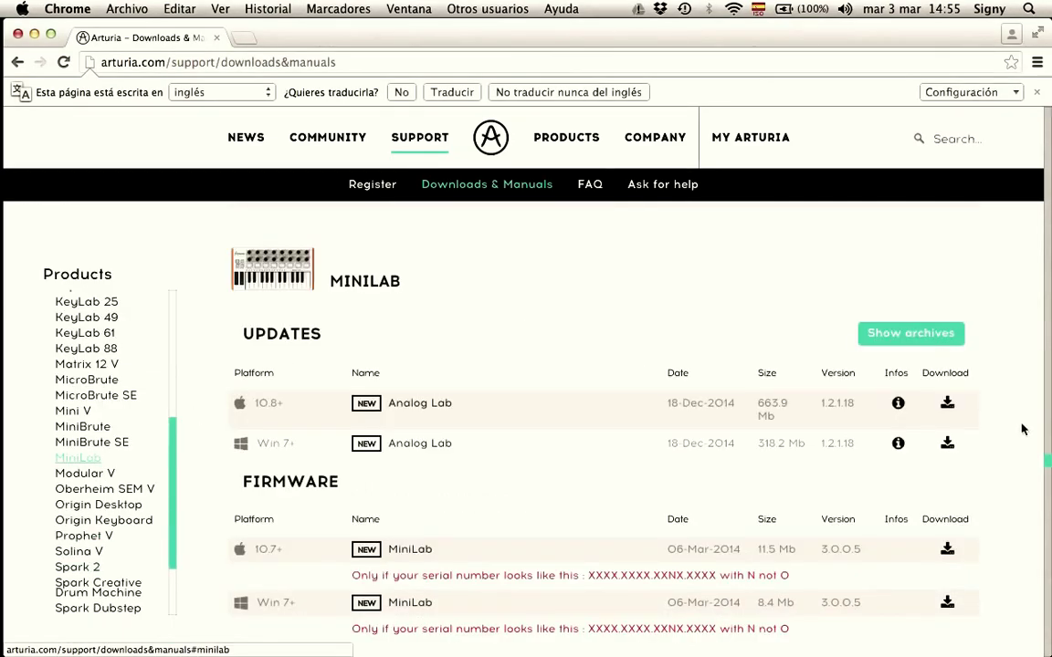
Step: Download the MiniLab template for Live from the extra resources and unpack MiniLab_Live.zip
scroll(1022, 427, down, 1)
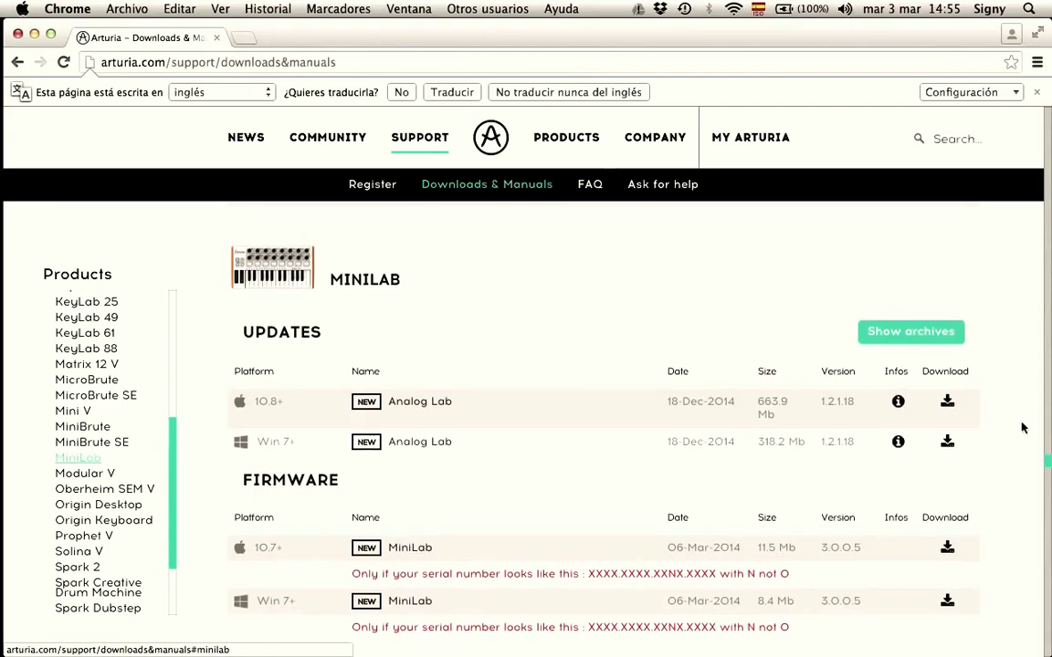
right_click(1023, 427)
click(1023, 393)
scroll(1015, 443, down, 5)
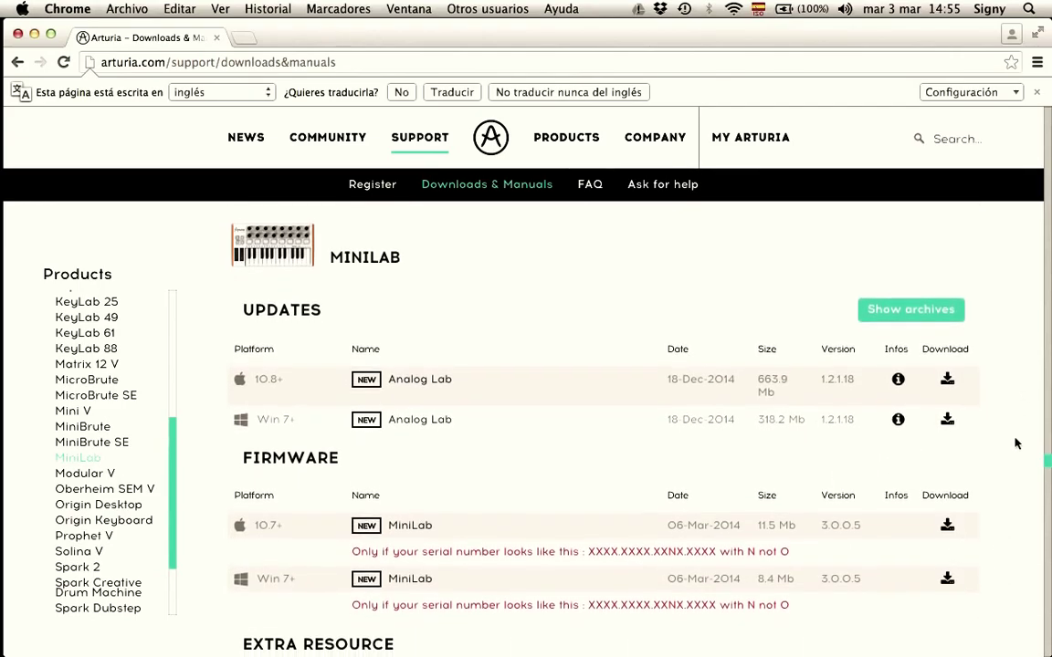
scroll(1015, 443, down, 10)
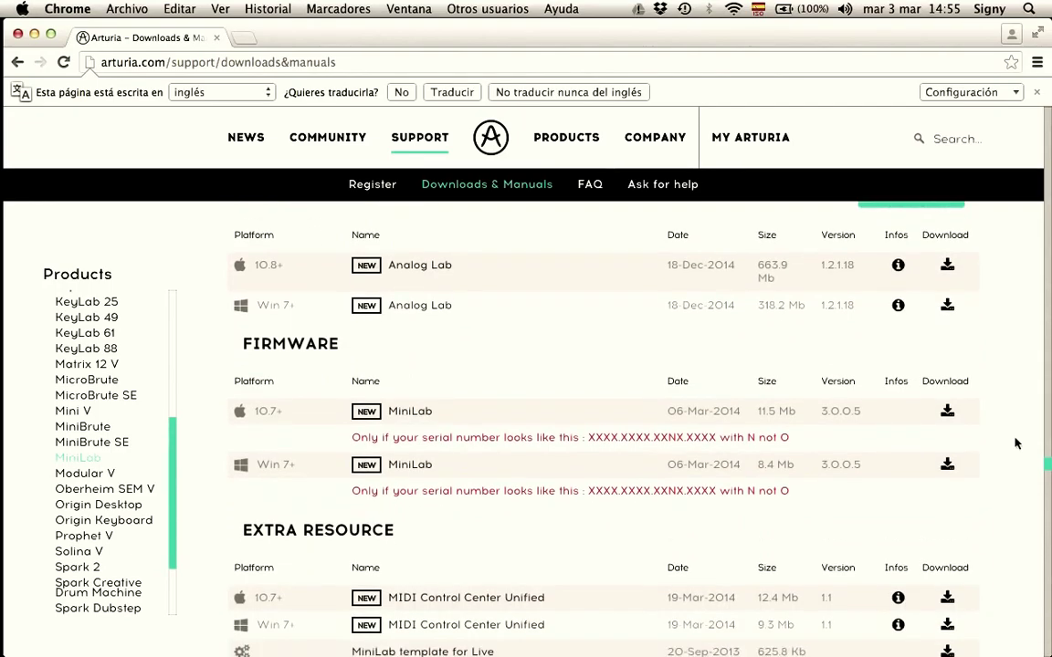
scroll(1015, 443, down, 6)
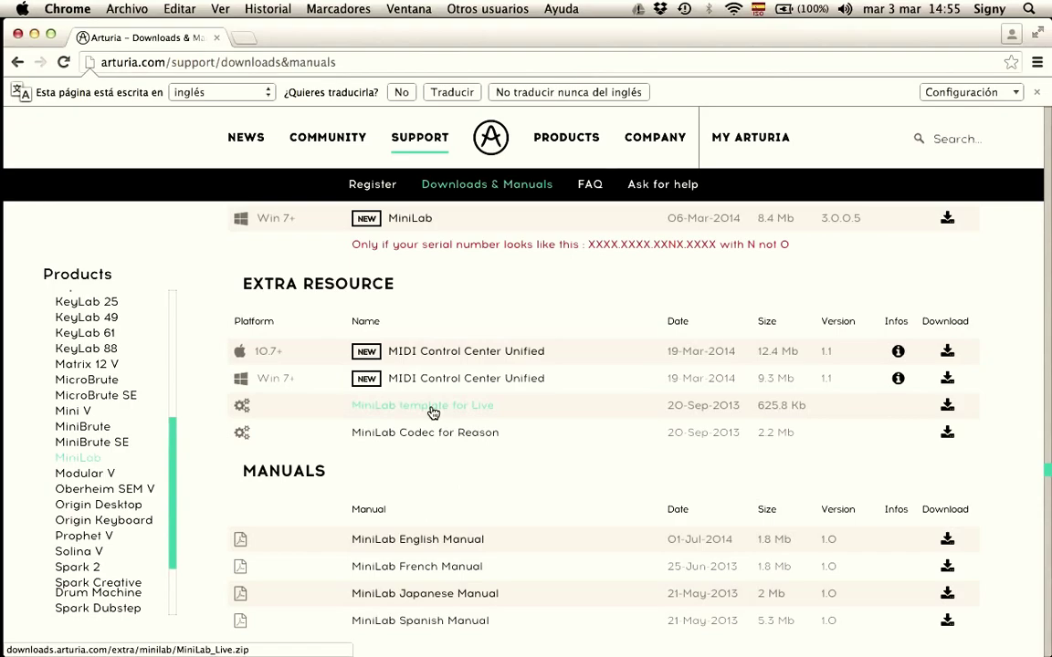
click(947, 407)
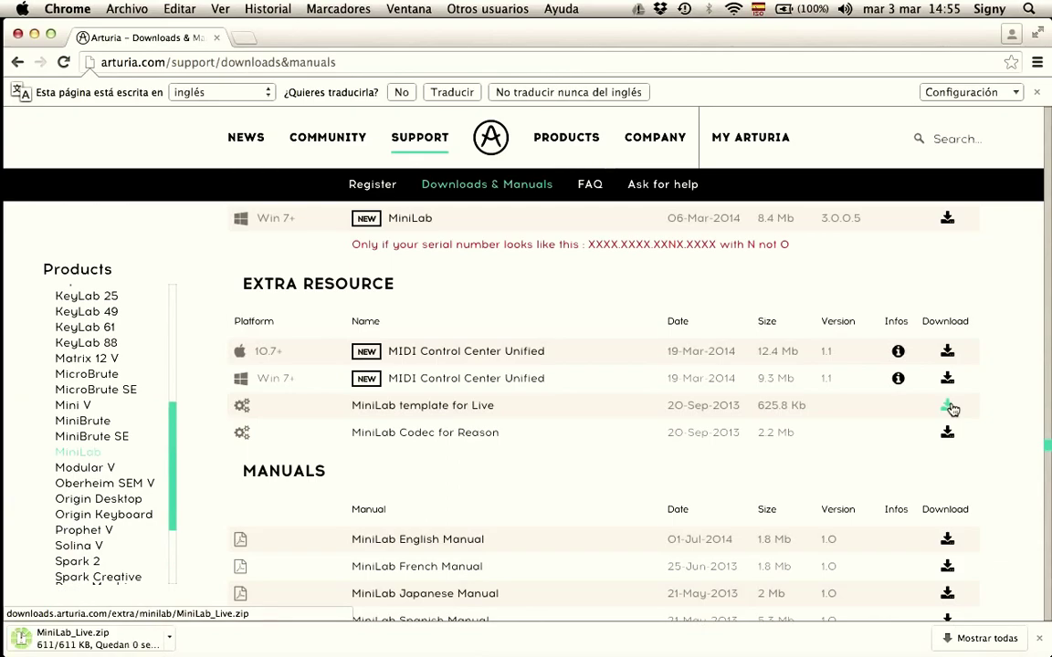
click(88, 643)
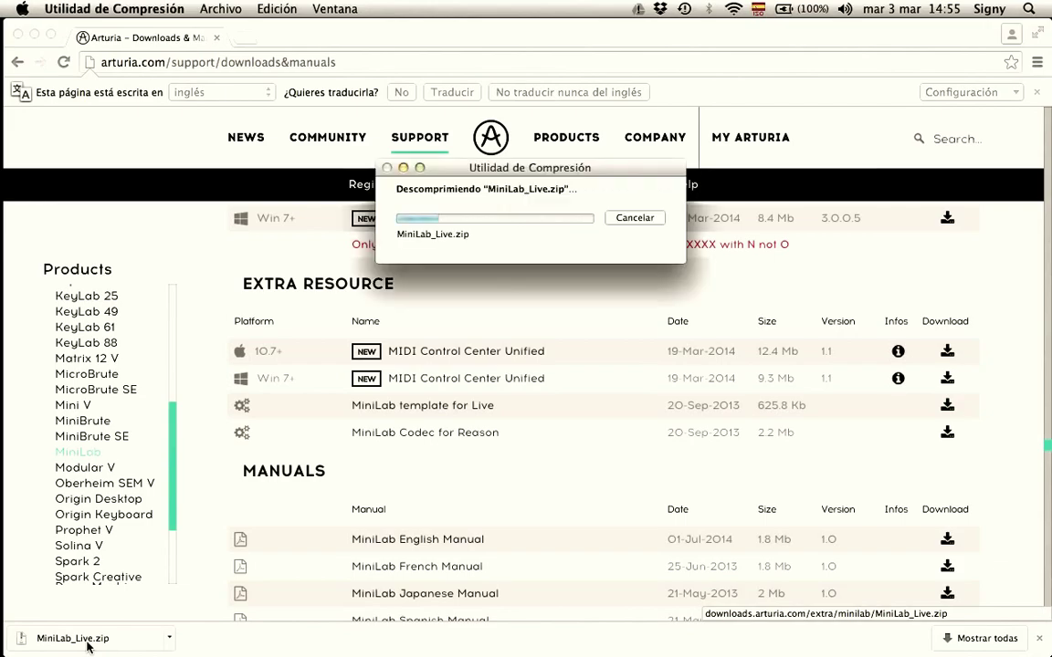
Step: Minimize the browser, show the Arturia MiniLab folder's contents in Finder, and narrow that Finder window to make room beside it
click(34, 34)
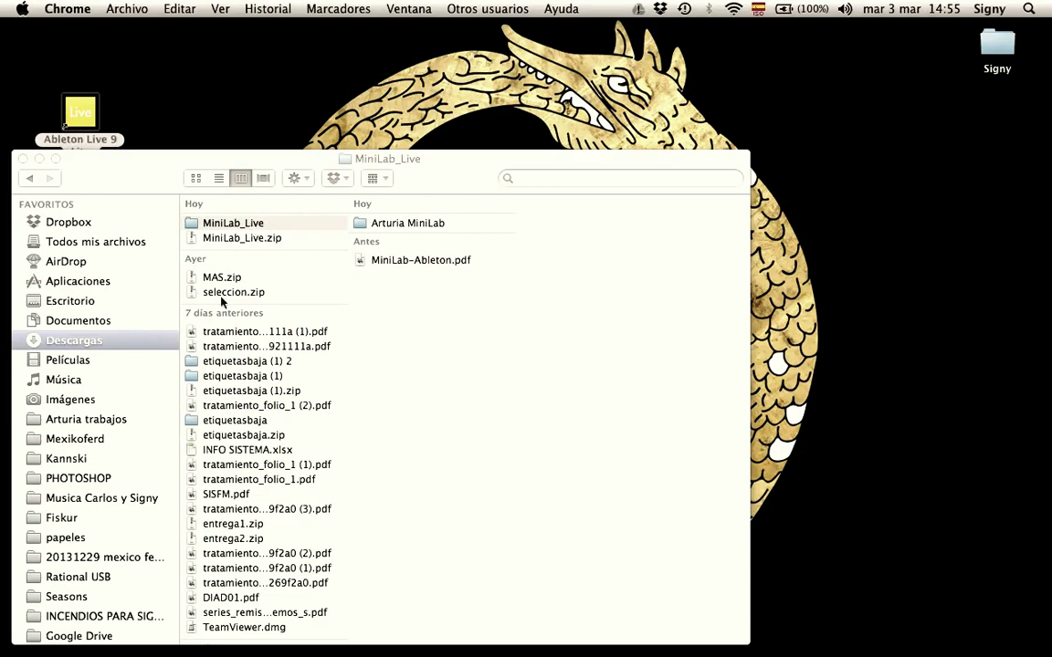
click(410, 225)
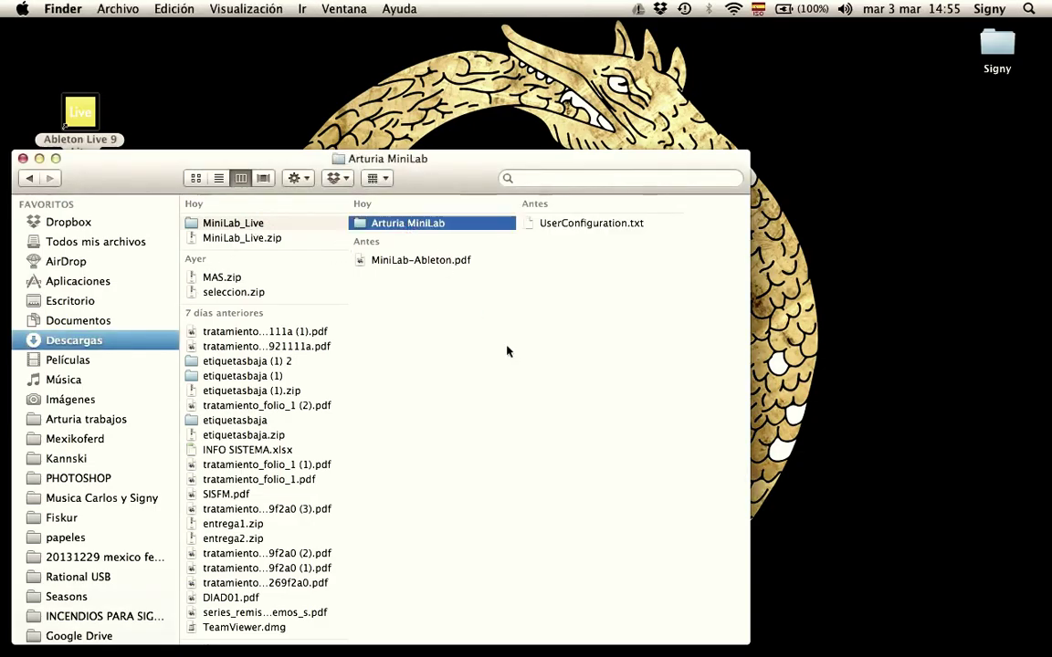
drag(747, 645, 517, 628)
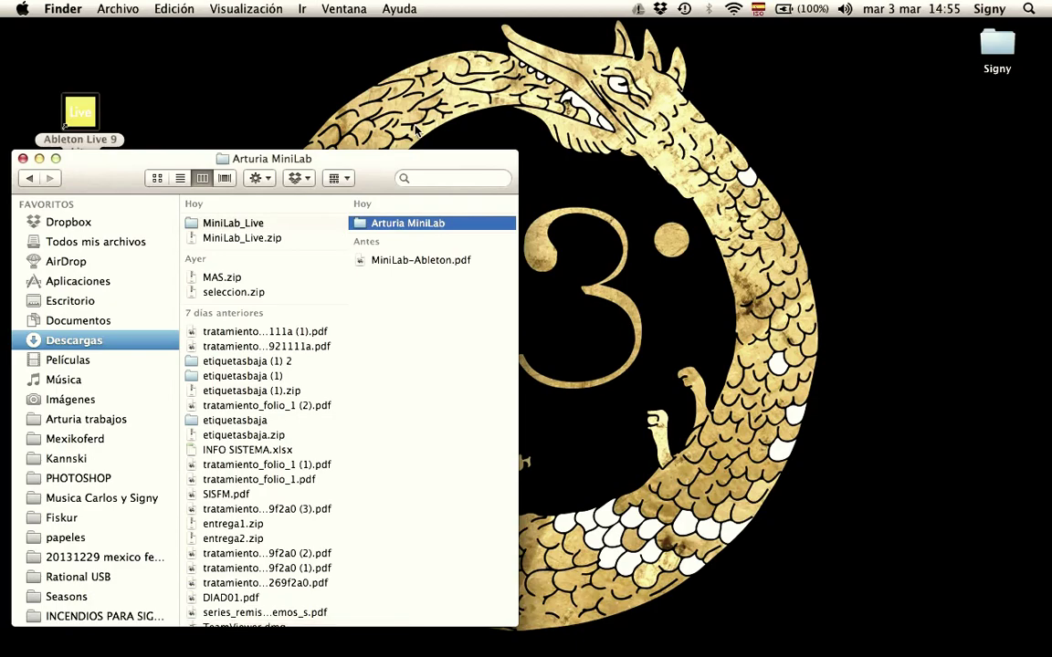
Step: Open a second Finder window showing the Aplicaciones folder
click(124, 13)
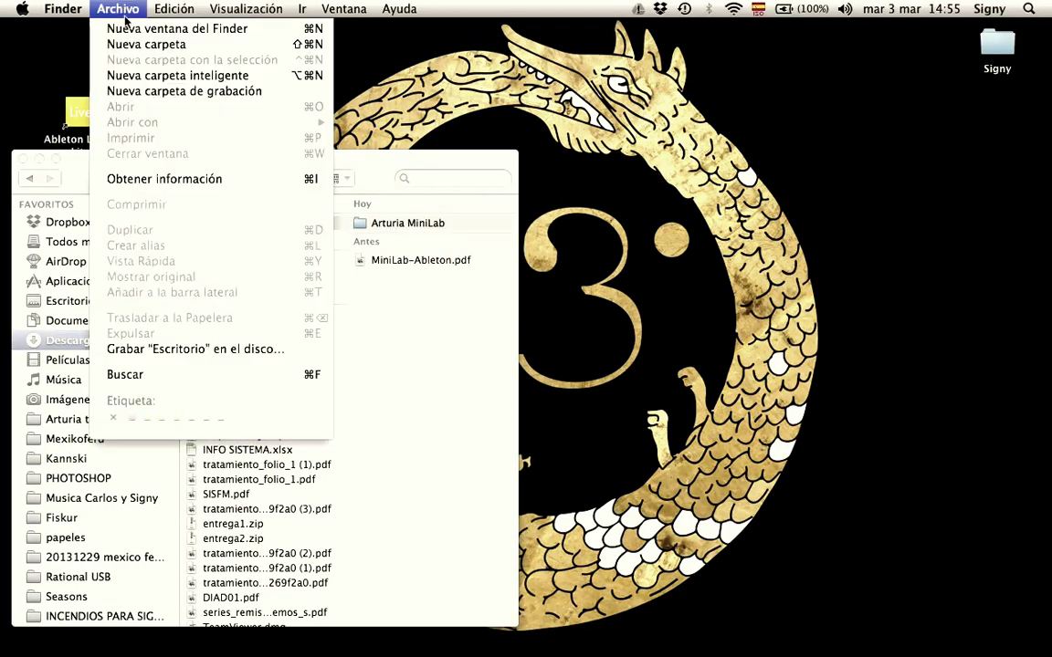
click(132, 29)
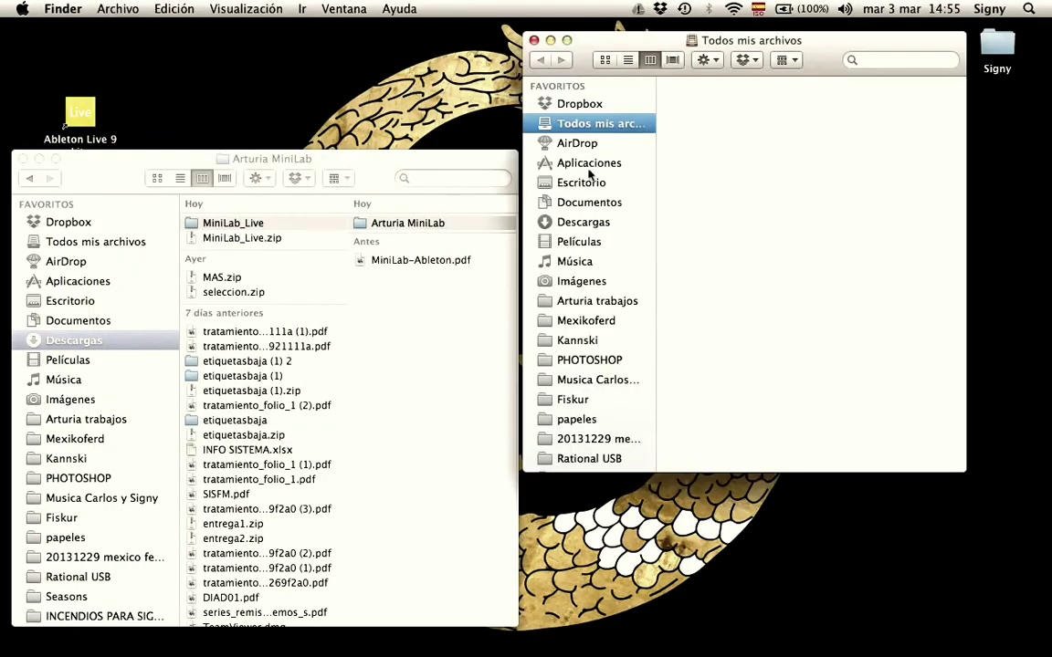
click(587, 165)
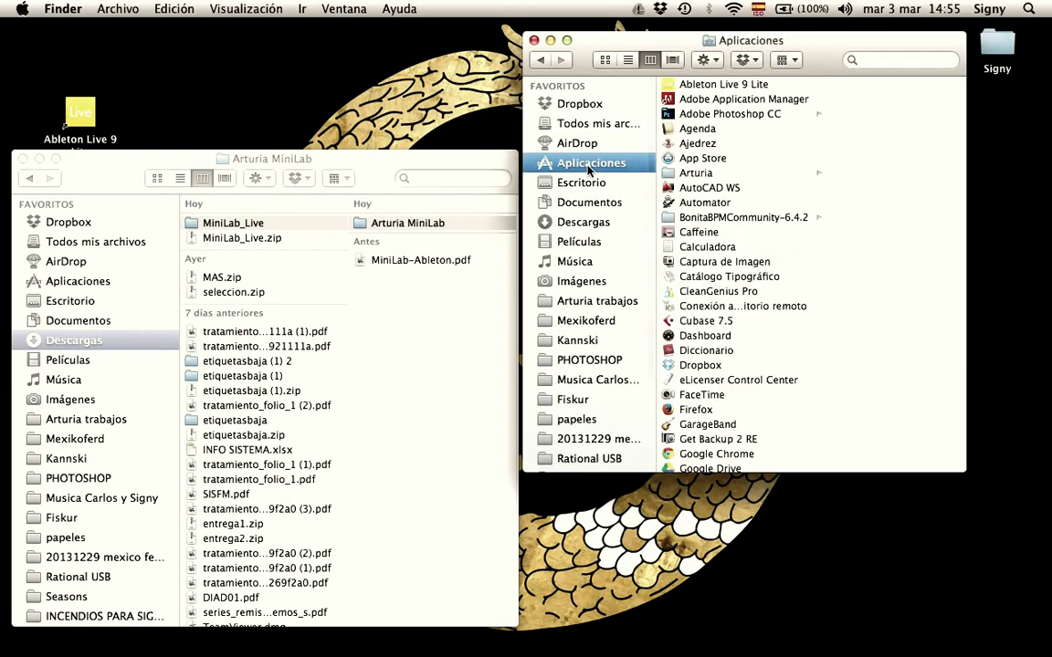
Step: Show the package contents of Ableton Live 9 Lite and open Contents > App-Resources > MIDI Remote Scripts
click(700, 87)
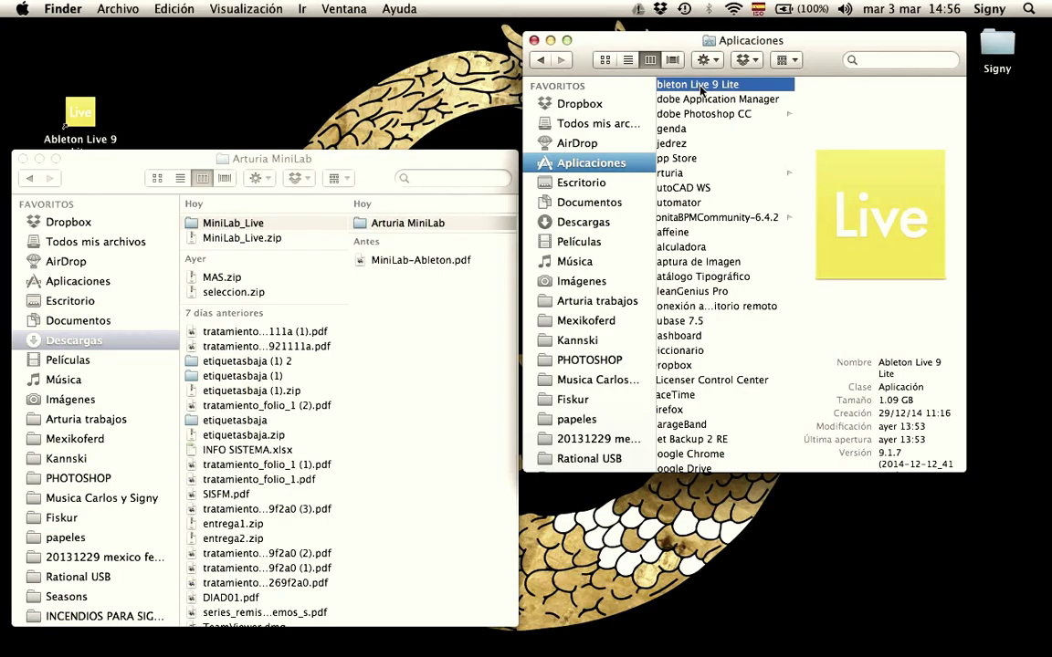
right_click(700, 88)
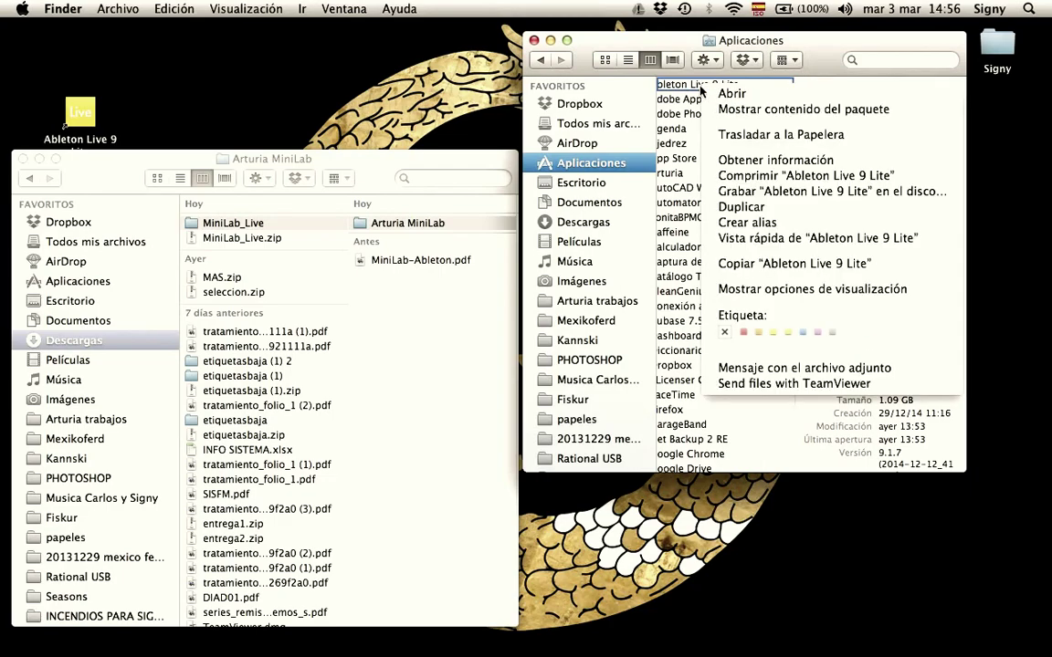
click(737, 110)
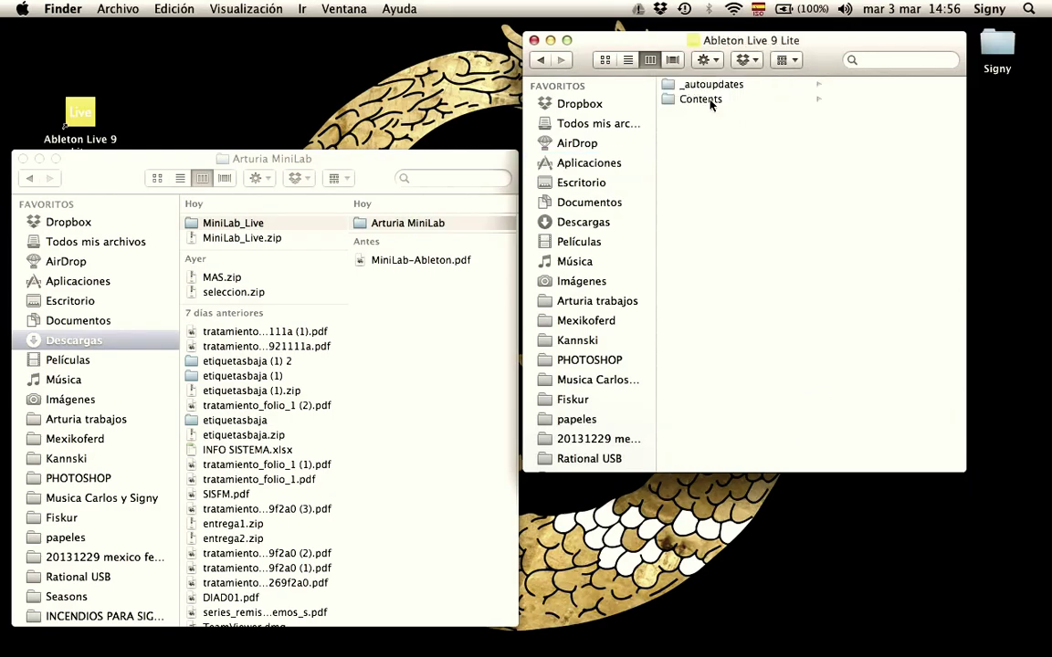
click(700, 100)
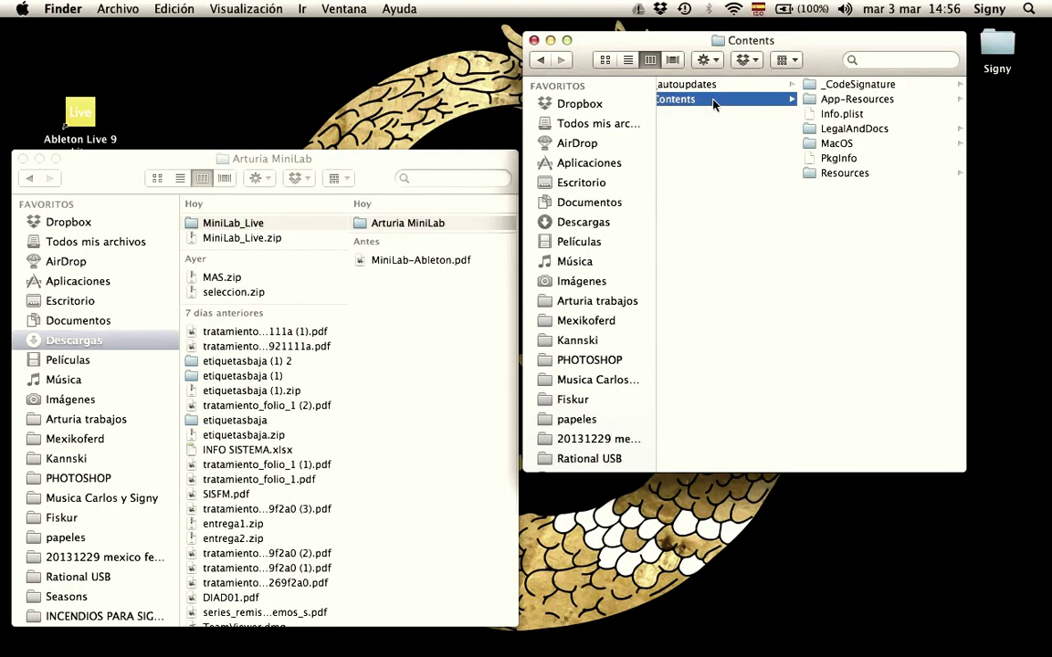
click(850, 103)
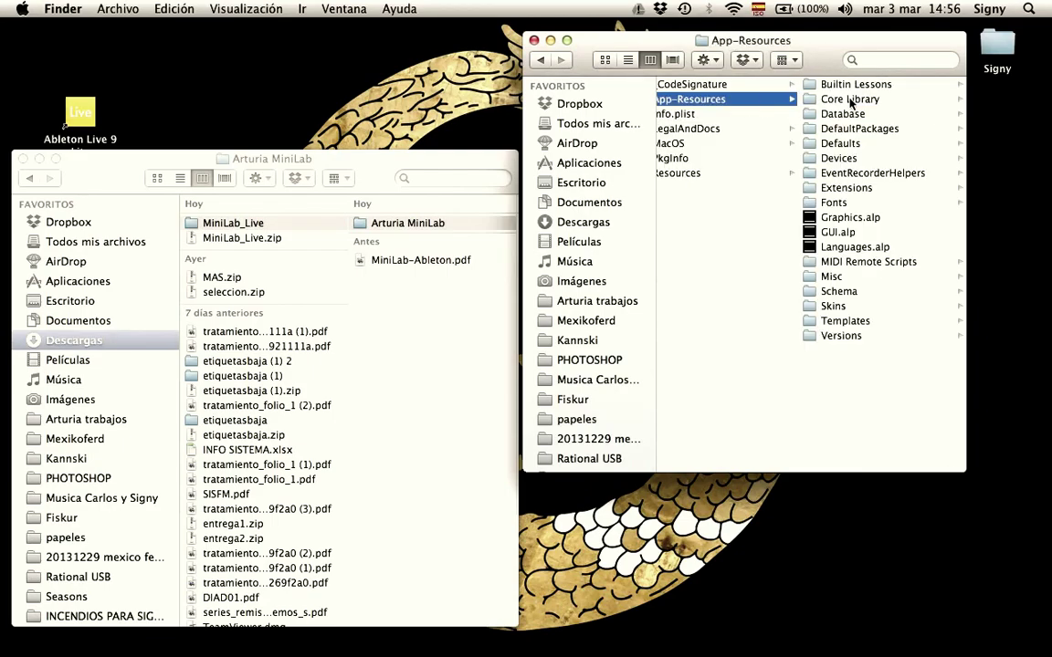
click(859, 262)
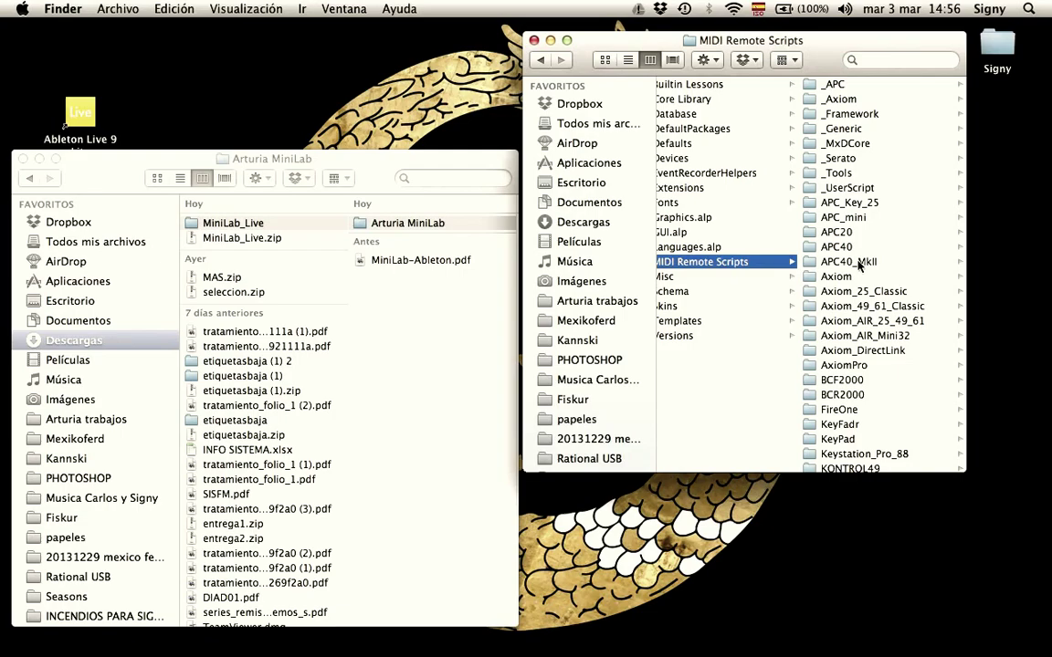
Step: Move the Arturia MiniLab folder from MiniLab_Live into MIDI Remote Scripts and check its contents there
click(433, 229)
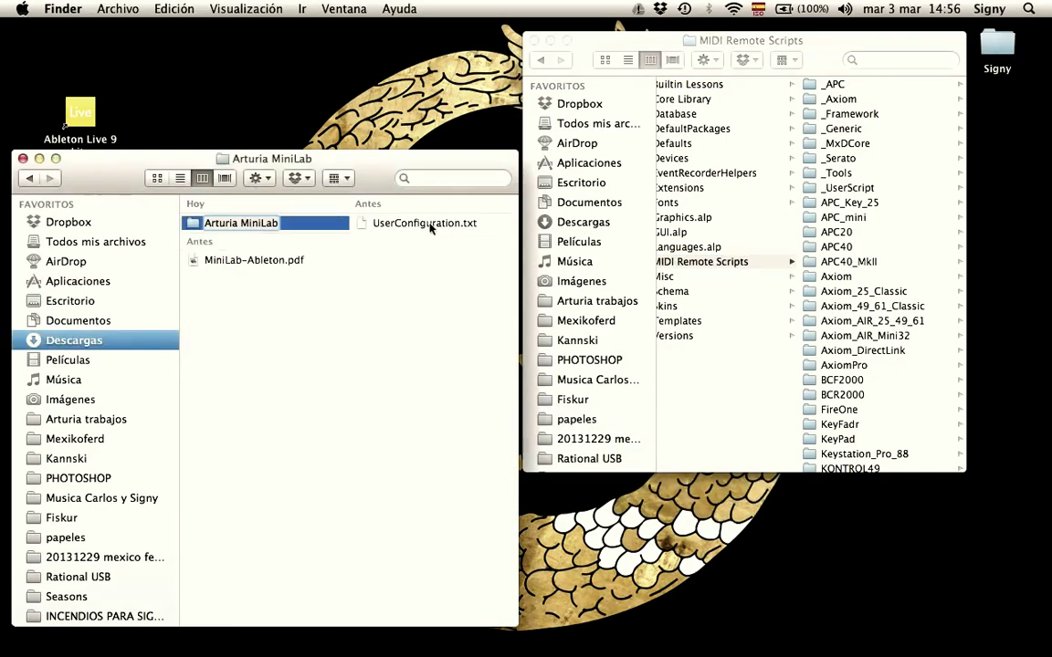
click(274, 261)
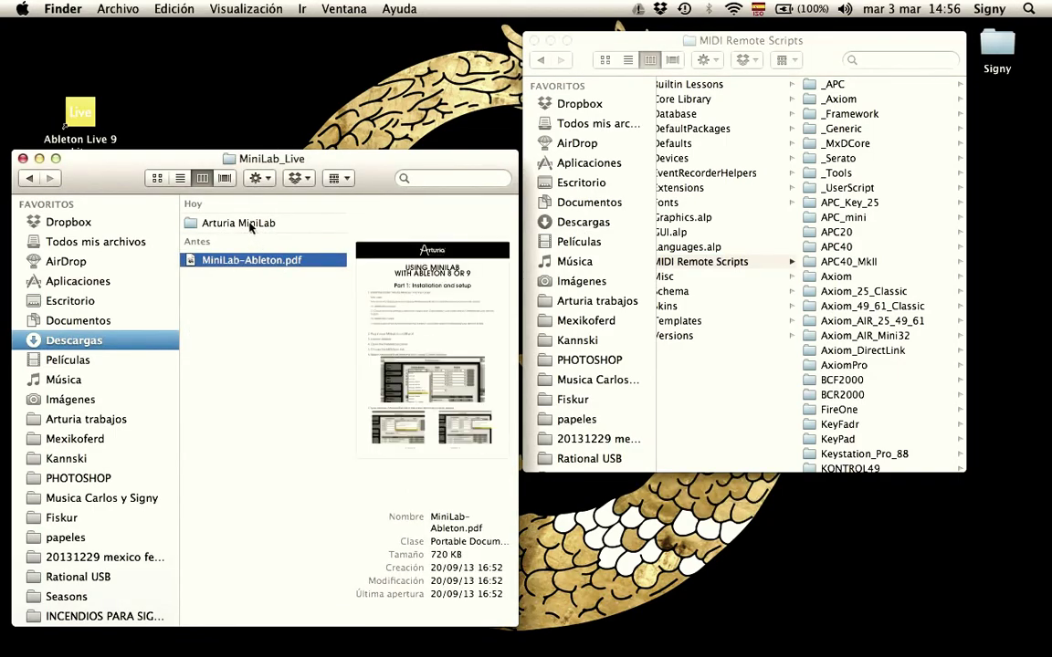
click(252, 225)
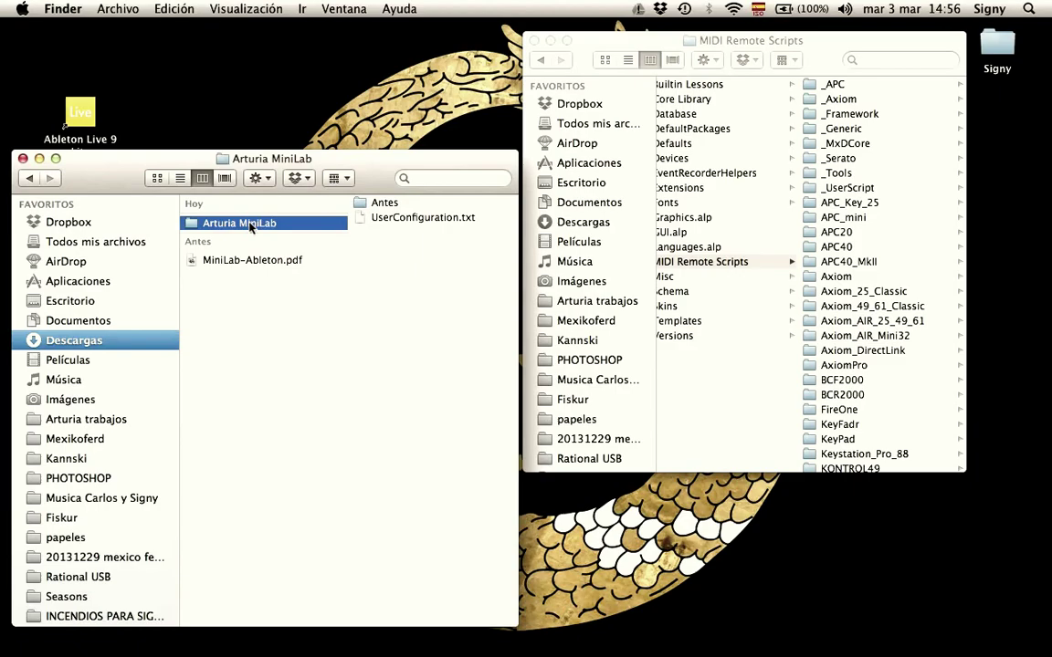
drag(251, 226, 885, 235)
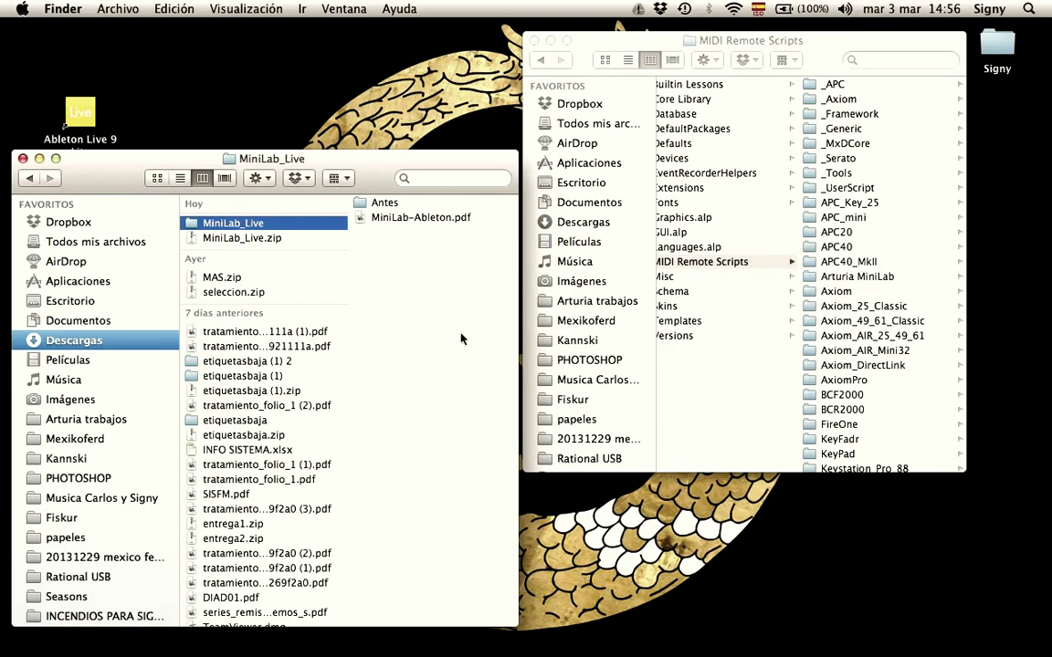
click(867, 275)
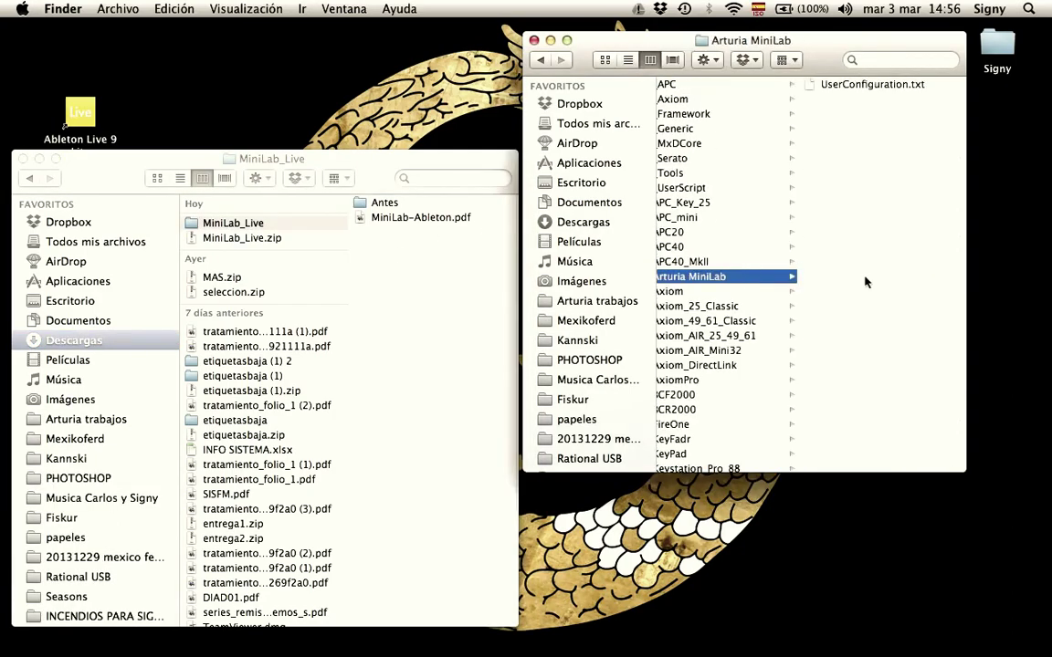
Step: Close both Finder windows, launch Ableton Live 9 Lite from the desktop, and show the Sounds category
click(534, 40)
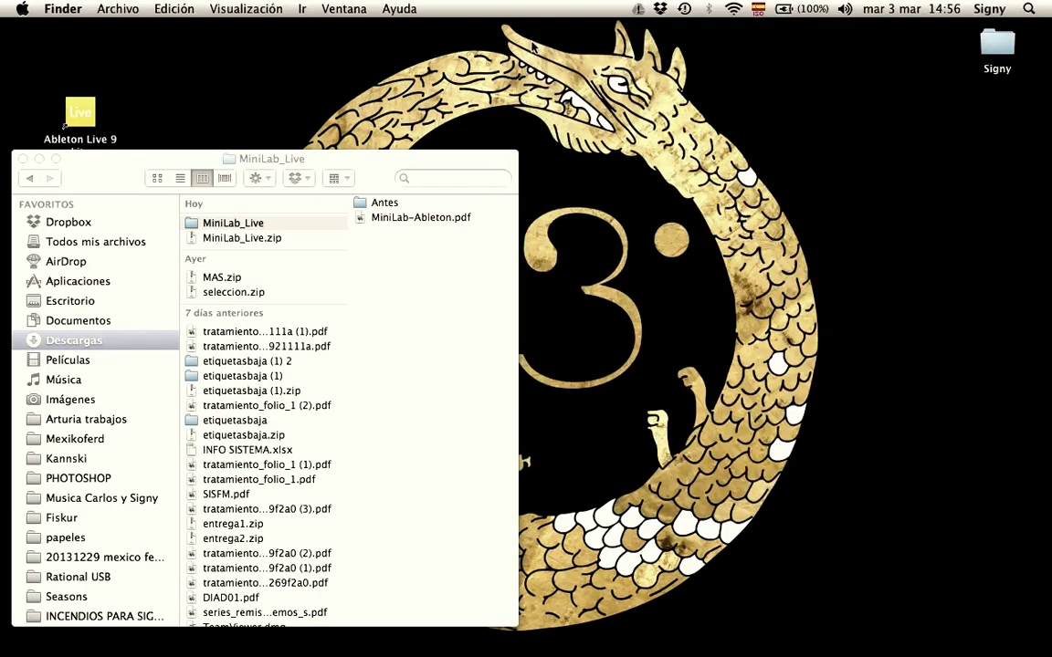
click(23, 159)
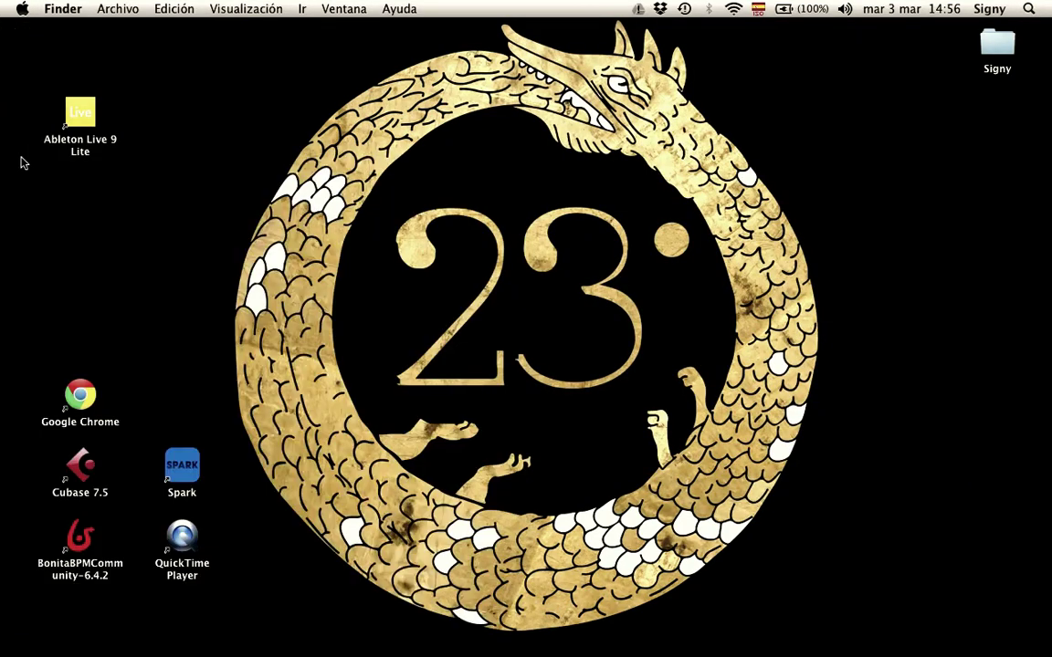
click(80, 117)
double_click(80, 116)
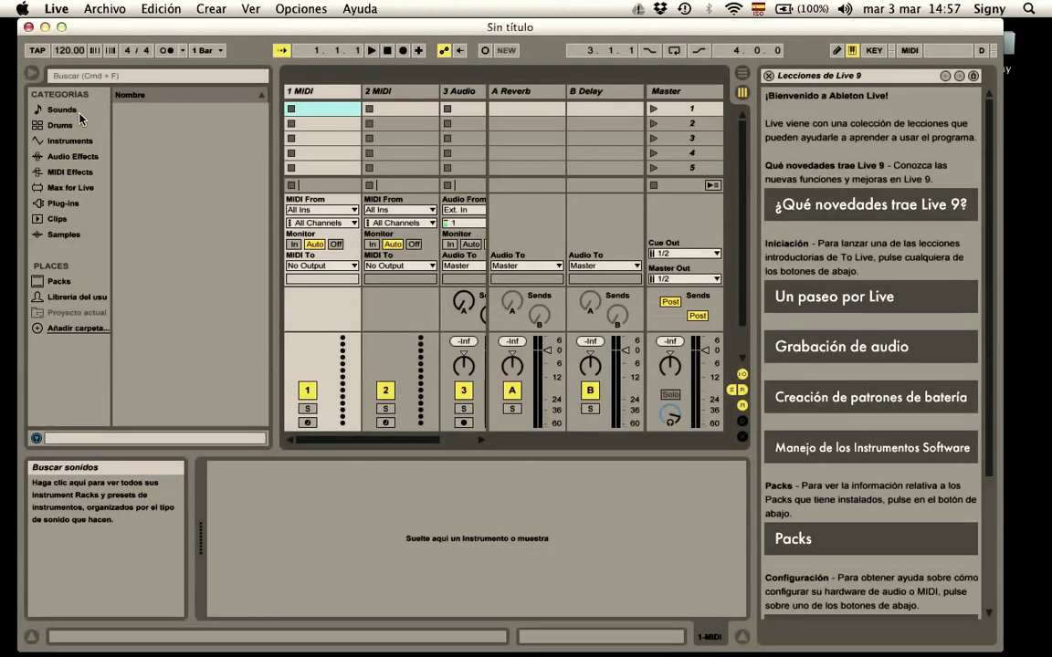
click(79, 113)
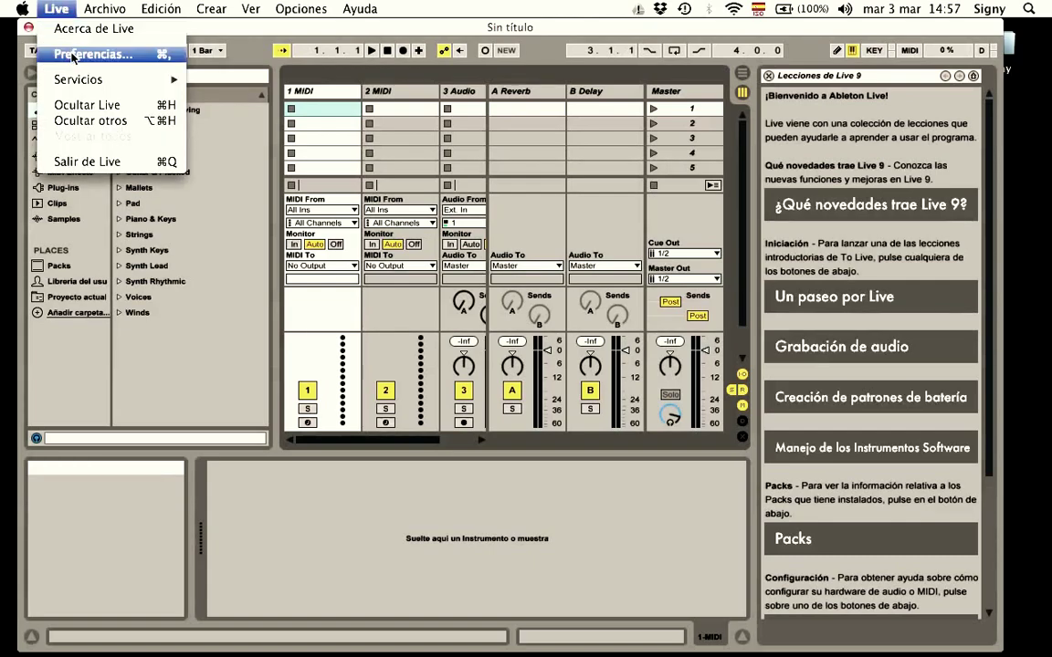
Step: In Live's MIDI preferences, set control surface 1 to Arturia MiniLab with input Arturia MINILAB, and enable Pista and Remote for its input port
click(73, 56)
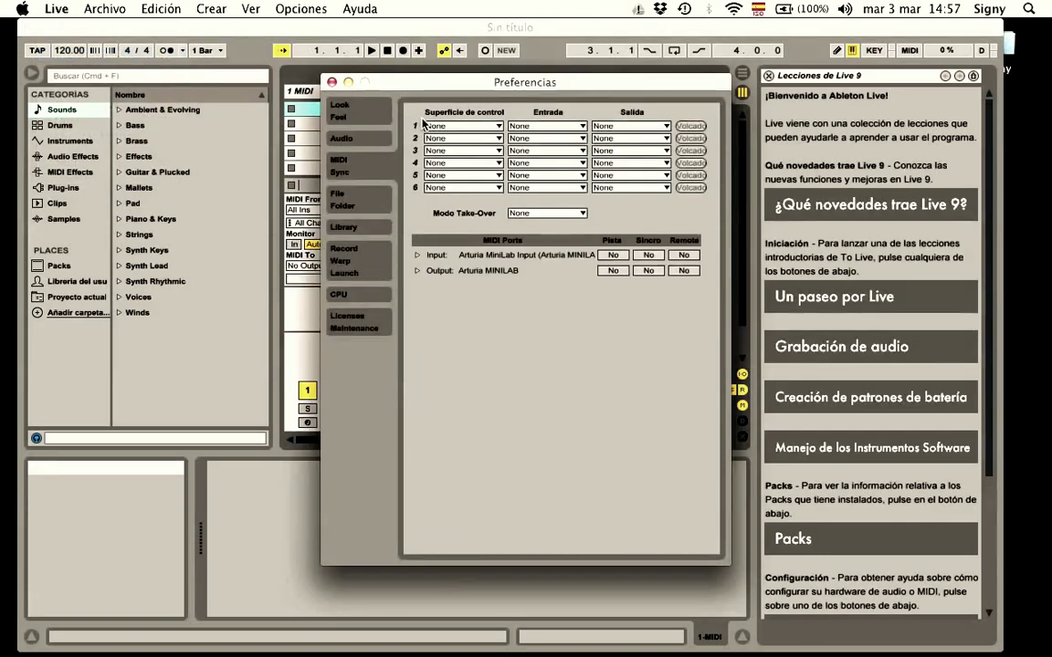
click(497, 129)
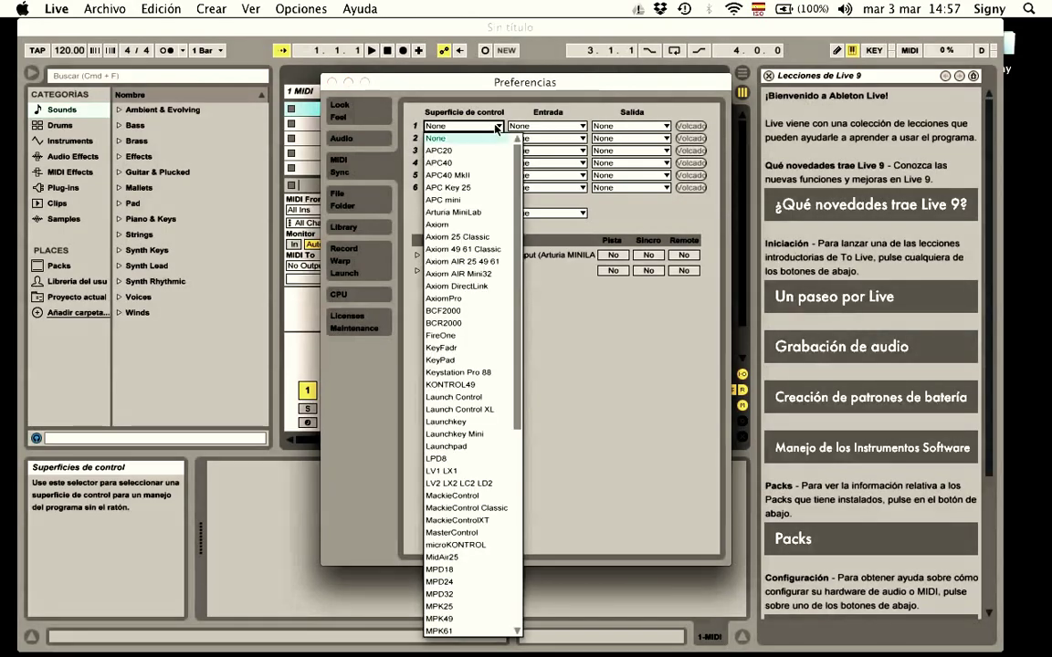
click(481, 213)
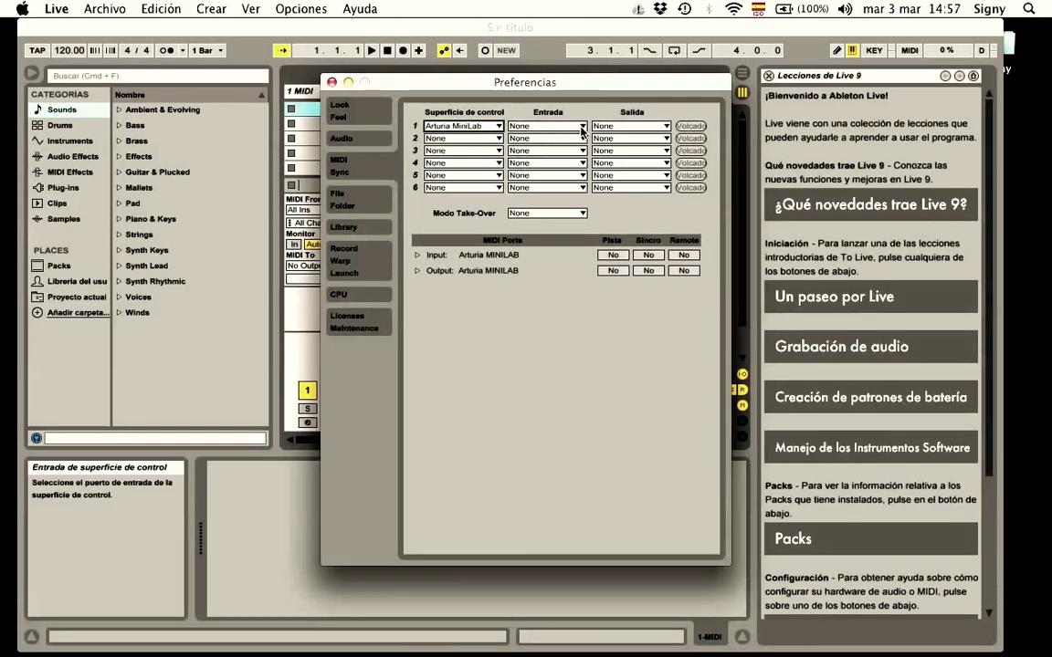
click(526, 126)
click(578, 151)
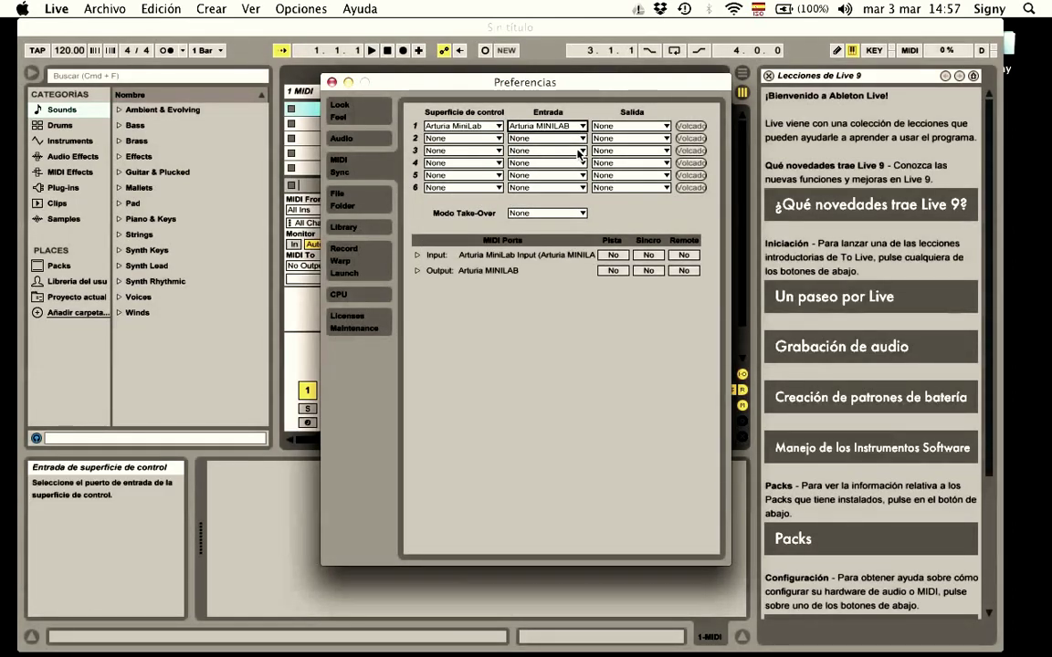
click(613, 255)
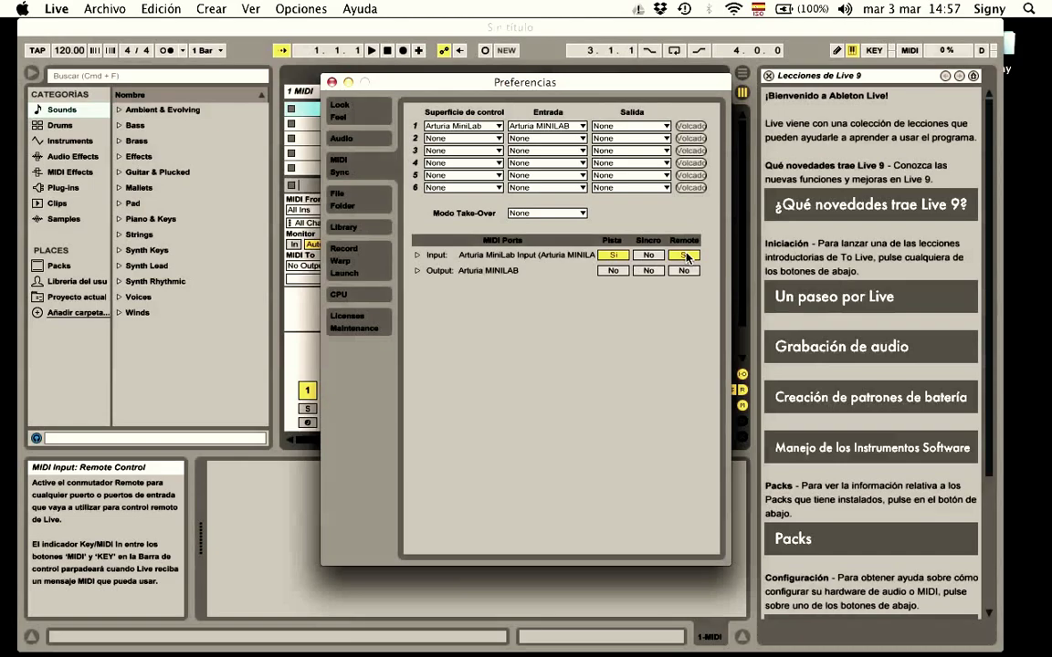
click(332, 82)
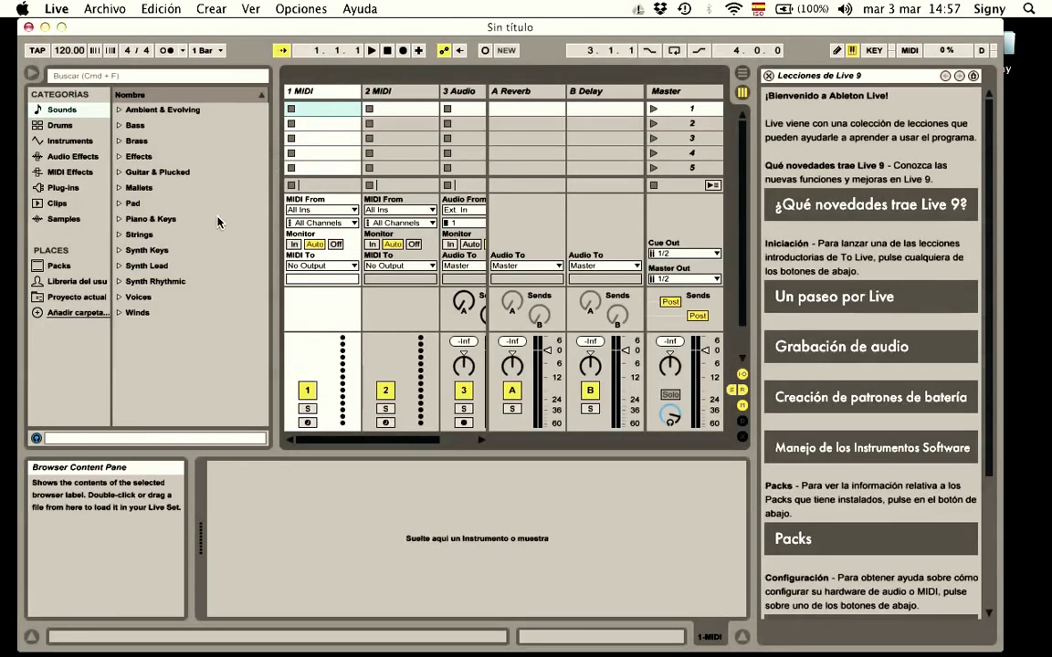
Step: Load the It Happened One Night Strings preset from Sounds > Strings onto the 1 MIDI track and try it out
click(118, 250)
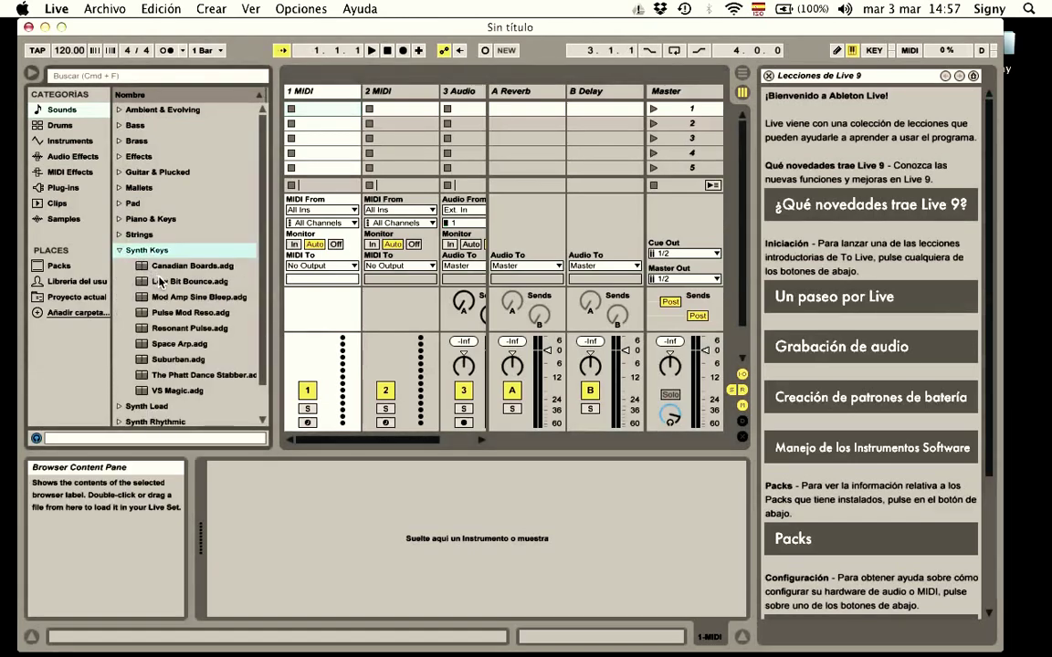
click(118, 234)
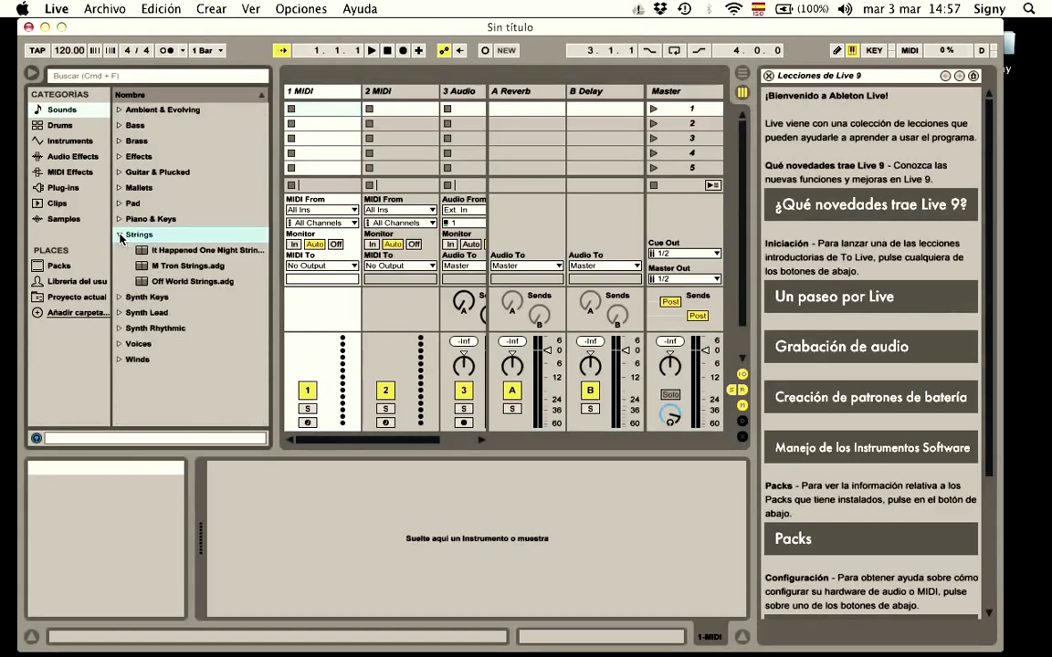
click(184, 248)
drag(184, 247, 330, 111)
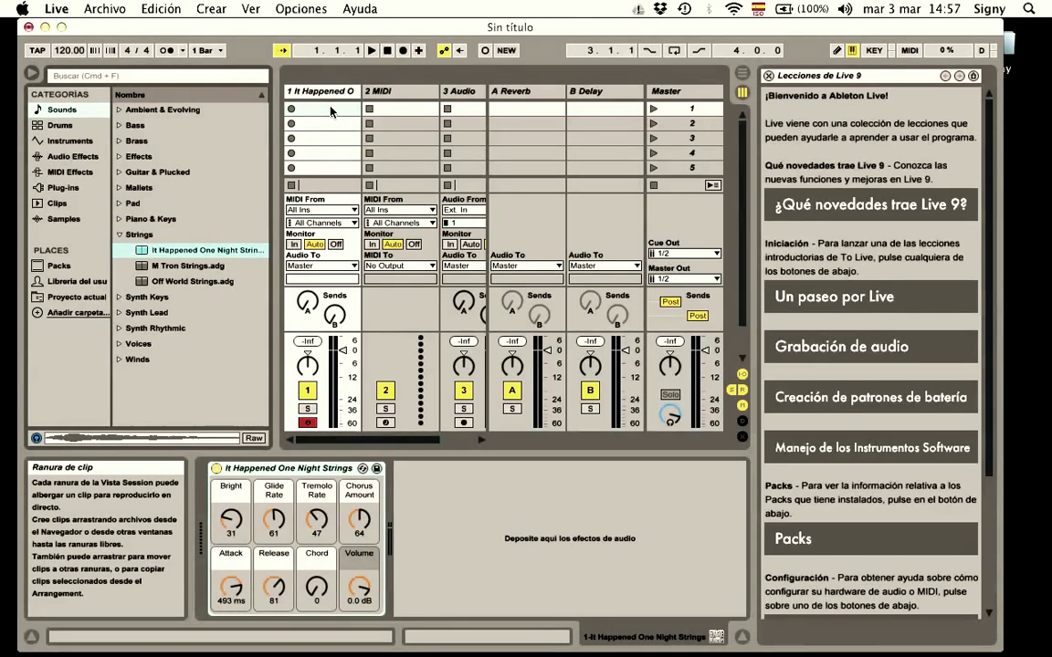
key(a)
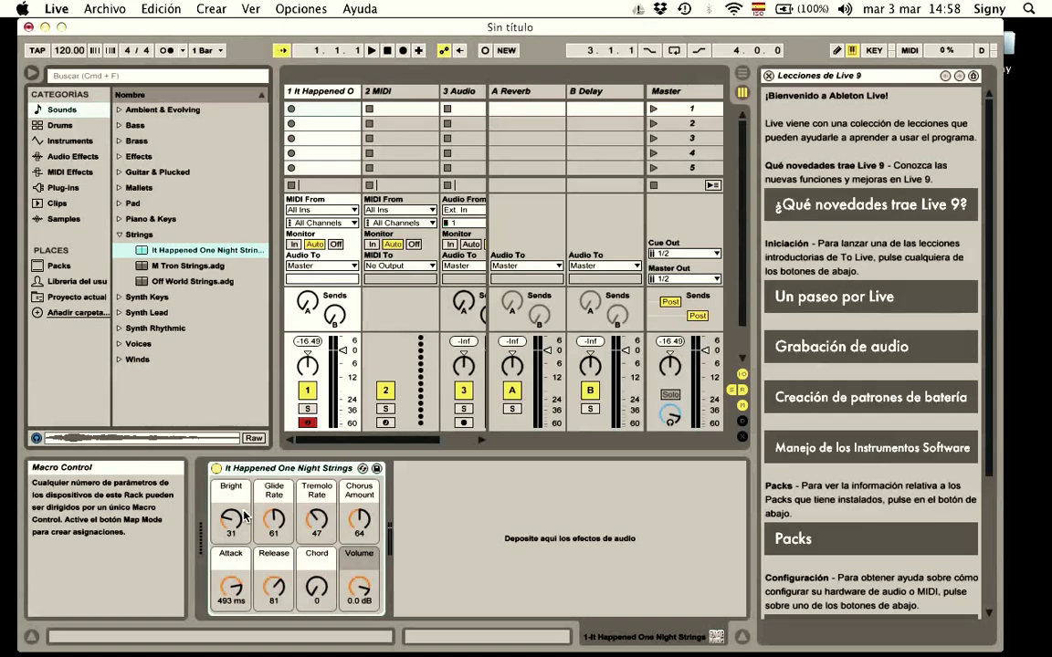
Step: Enter MIDI map mode and map the Bright, Glide Rate, Tremolo Rate and Chorus Amount macros to controller knobs CC 7, 74, 71 and 76
click(909, 52)
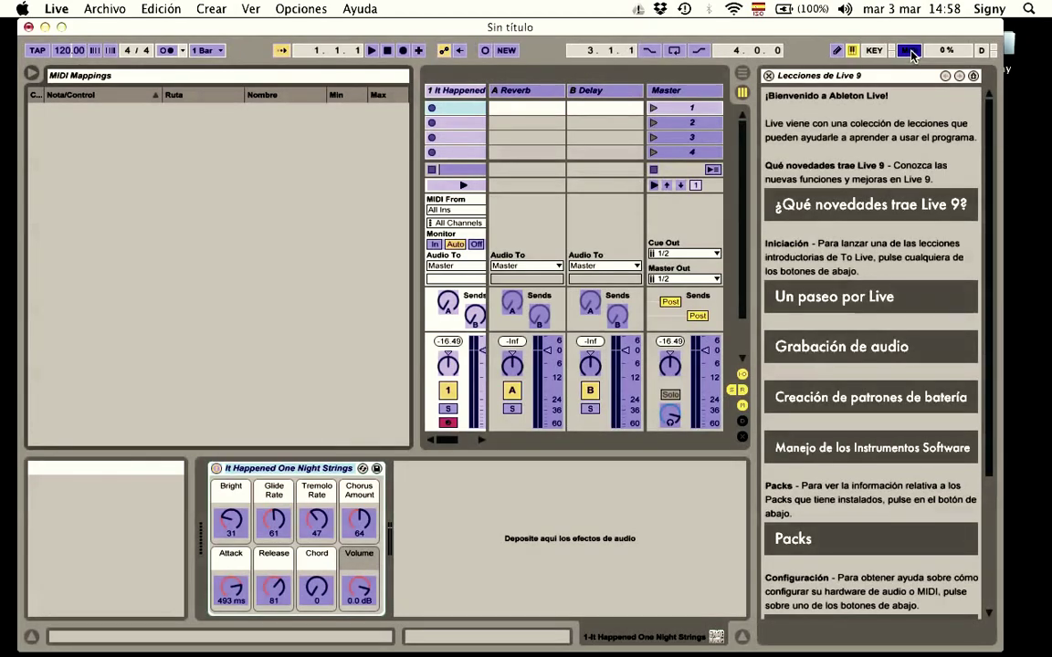
click(230, 524)
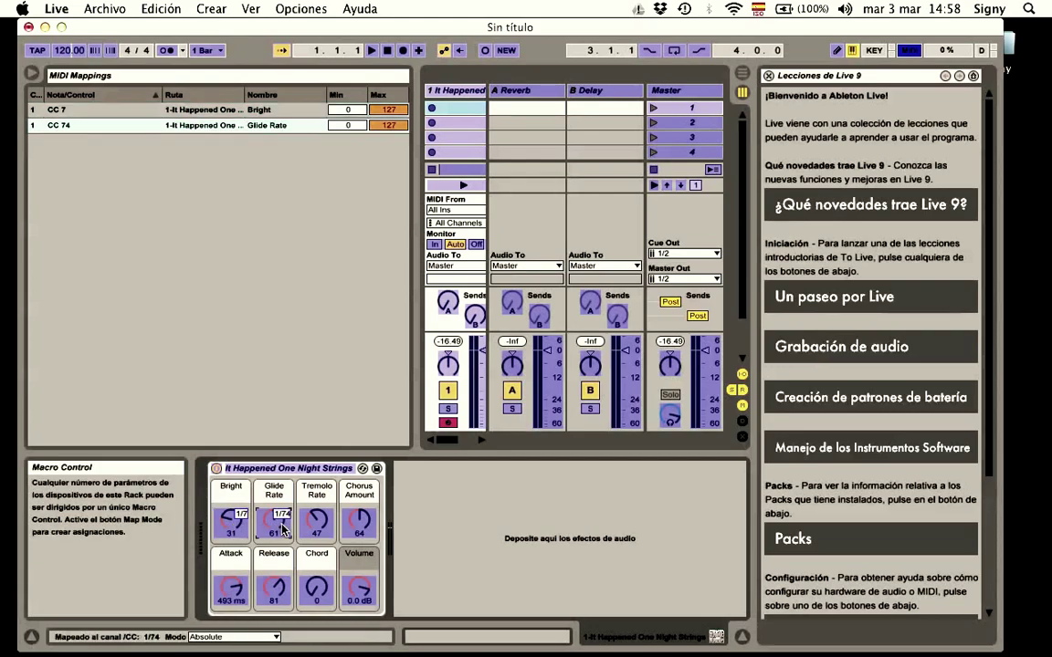
click(310, 522)
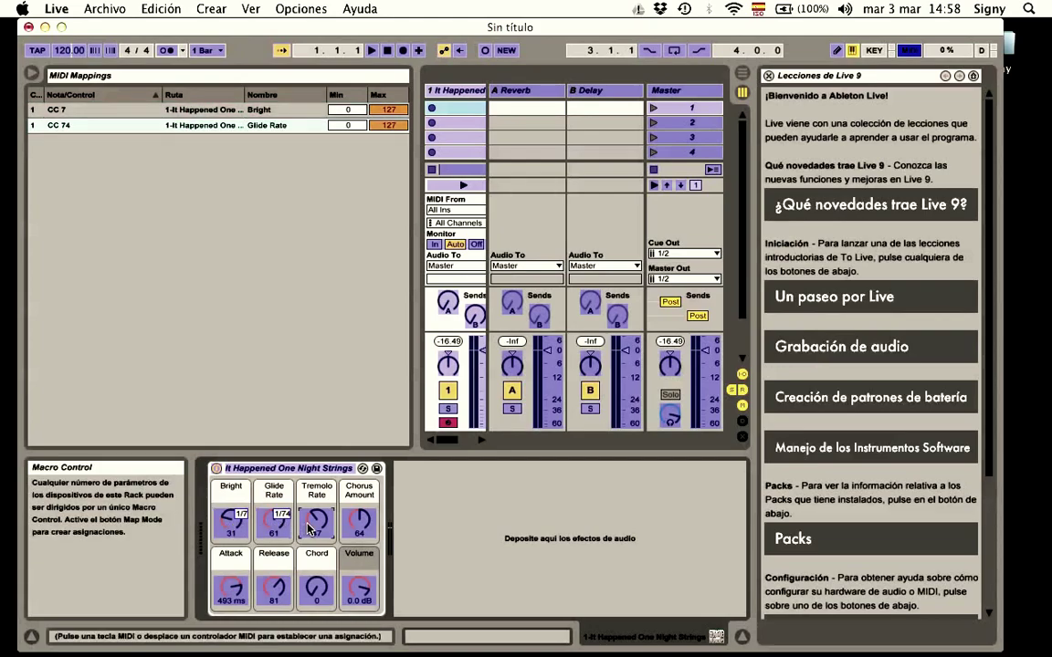
click(345, 535)
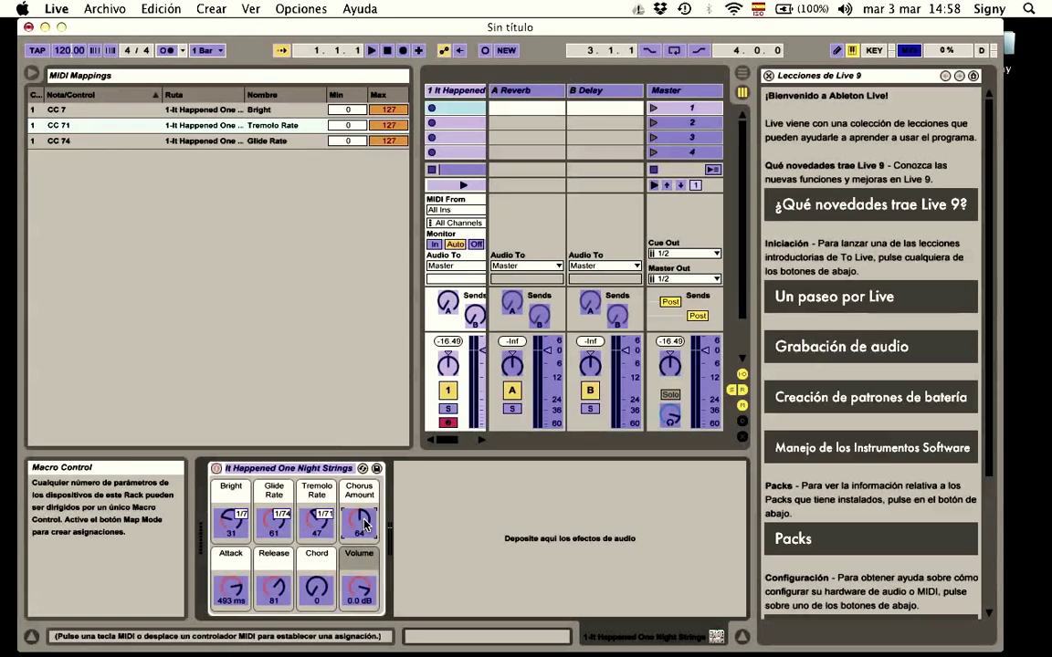
Step: Map the Attack, Release, Chord and Volume macros to controller knobs CC 114, 18, 19 and 16, and leave MIDI map mode
click(226, 592)
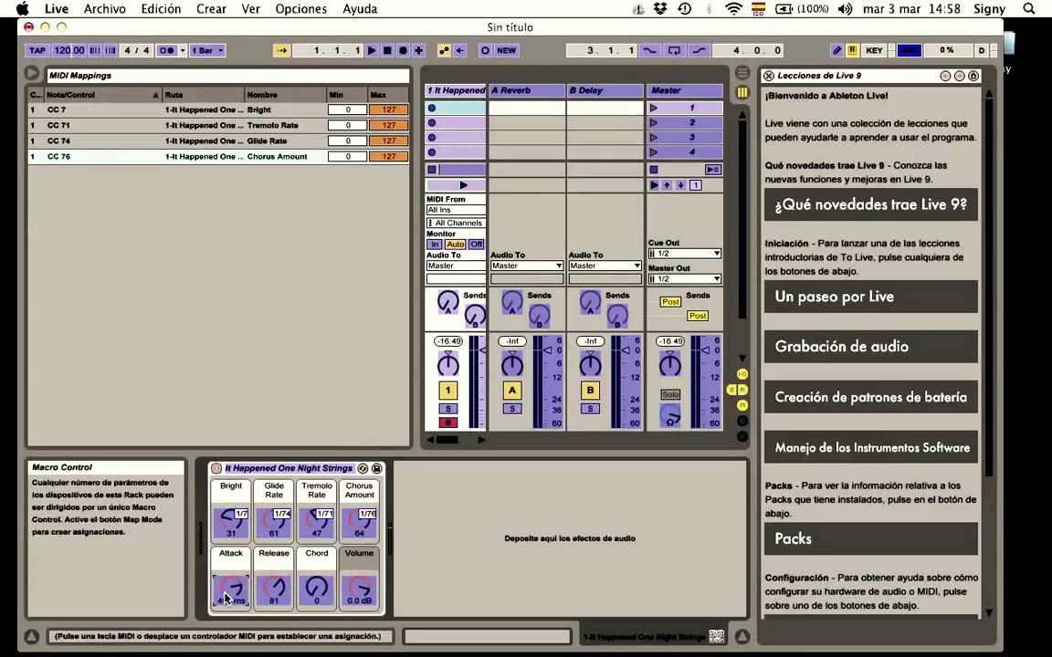
click(272, 592)
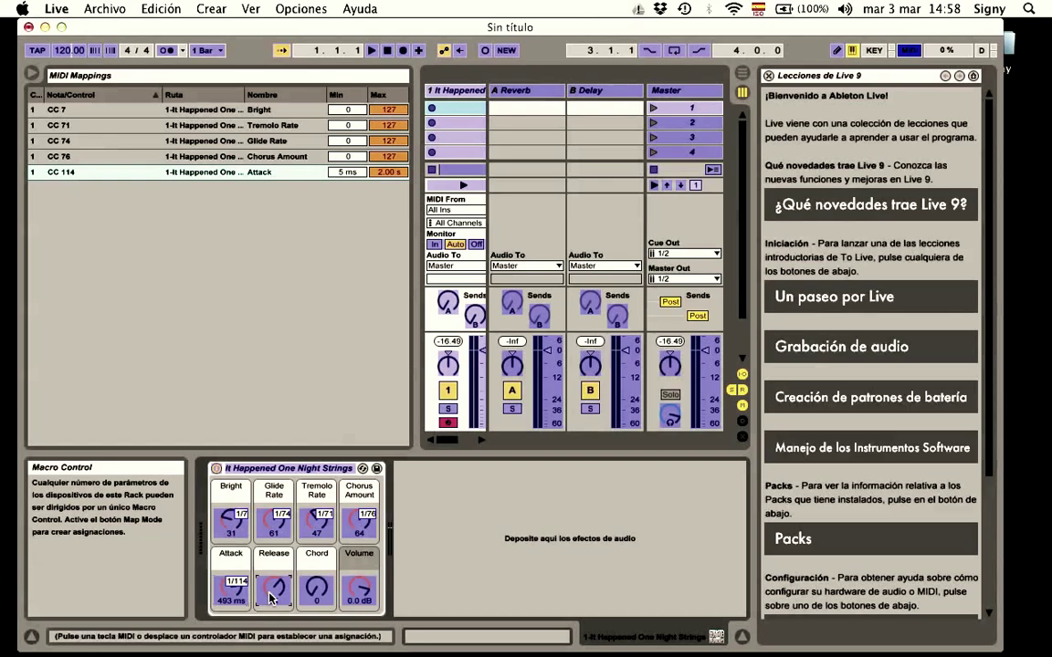
click(327, 593)
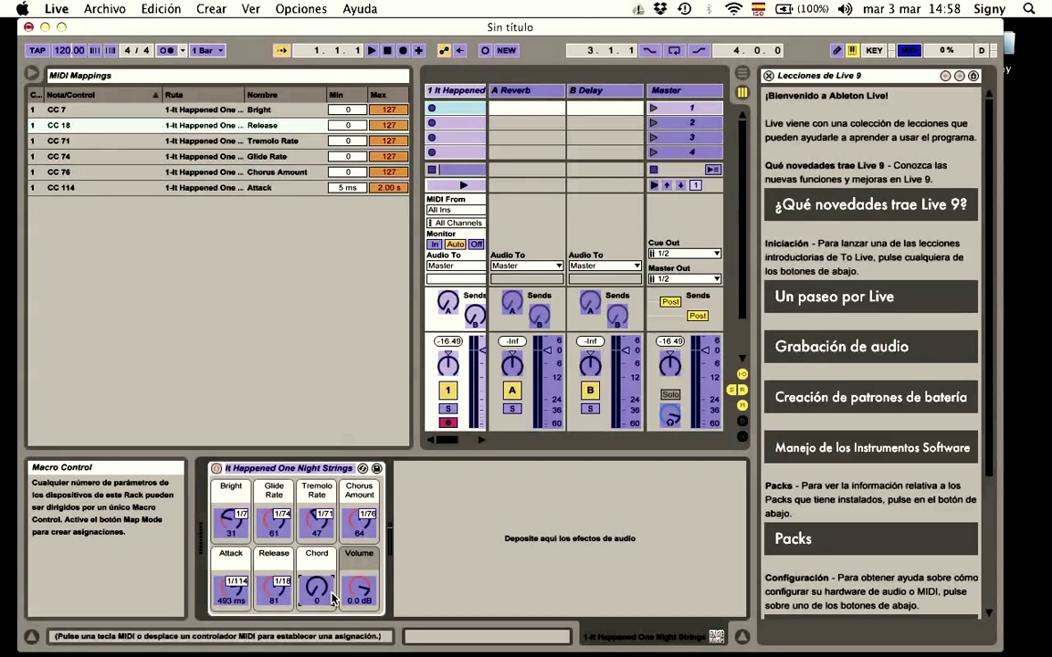
click(356, 593)
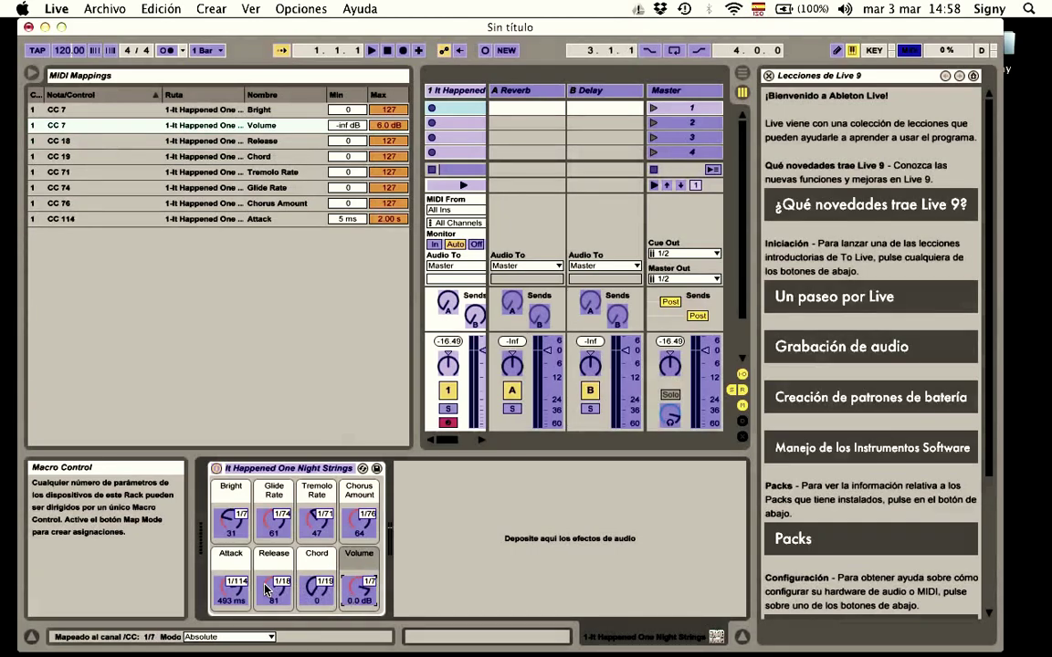
click(233, 528)
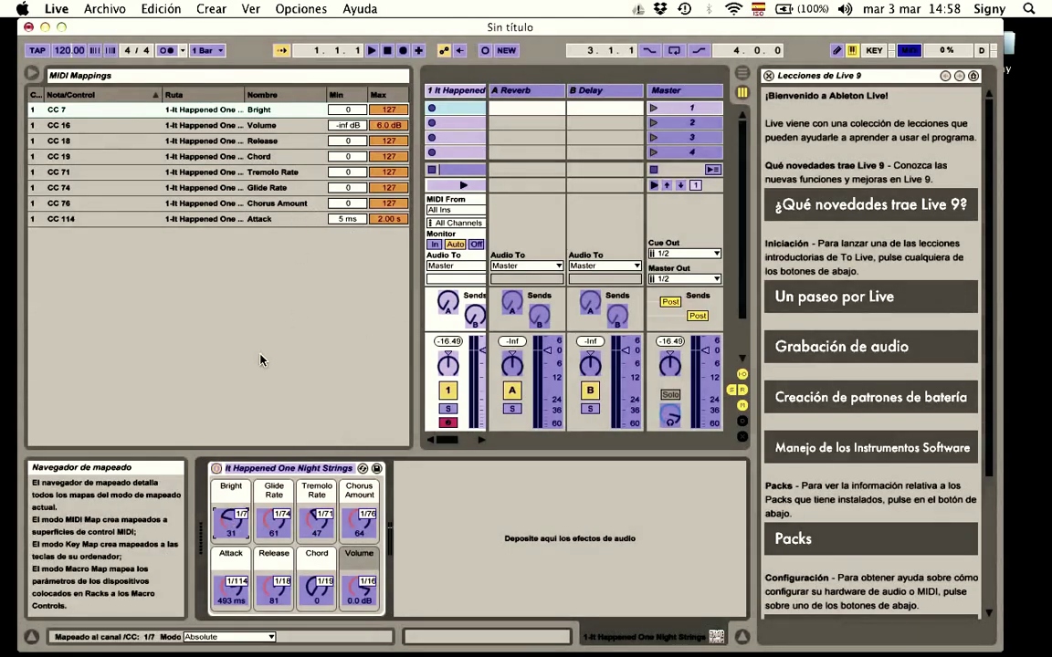
click(910, 50)
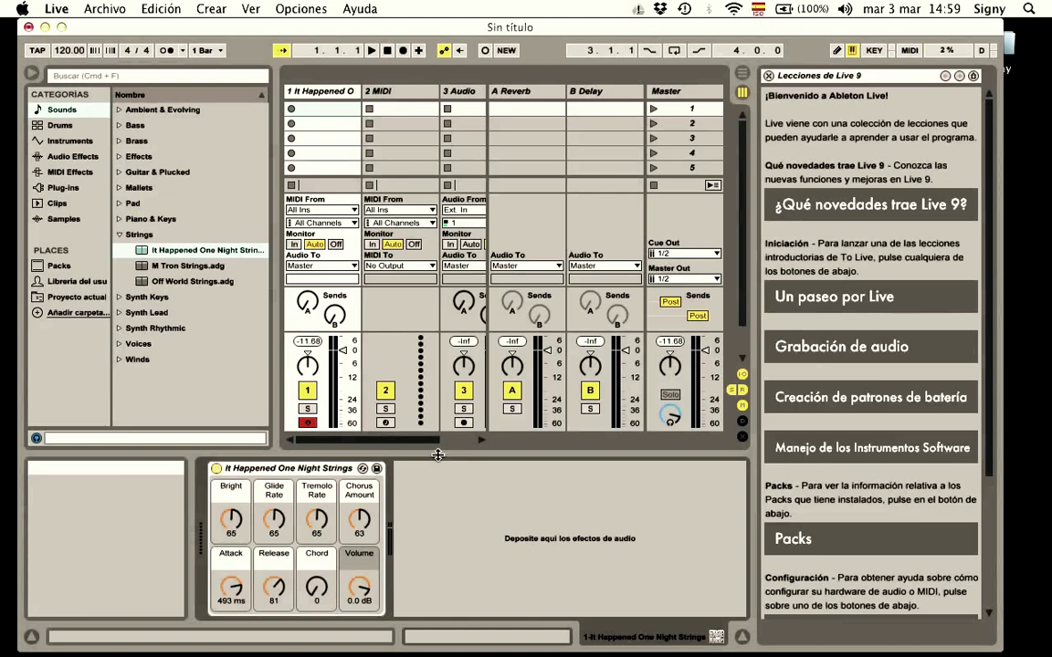
Step: Switch to Finder and open MIDIControlCenter from the Arturia folder in Aplicaciones
mouse_move(13, 228)
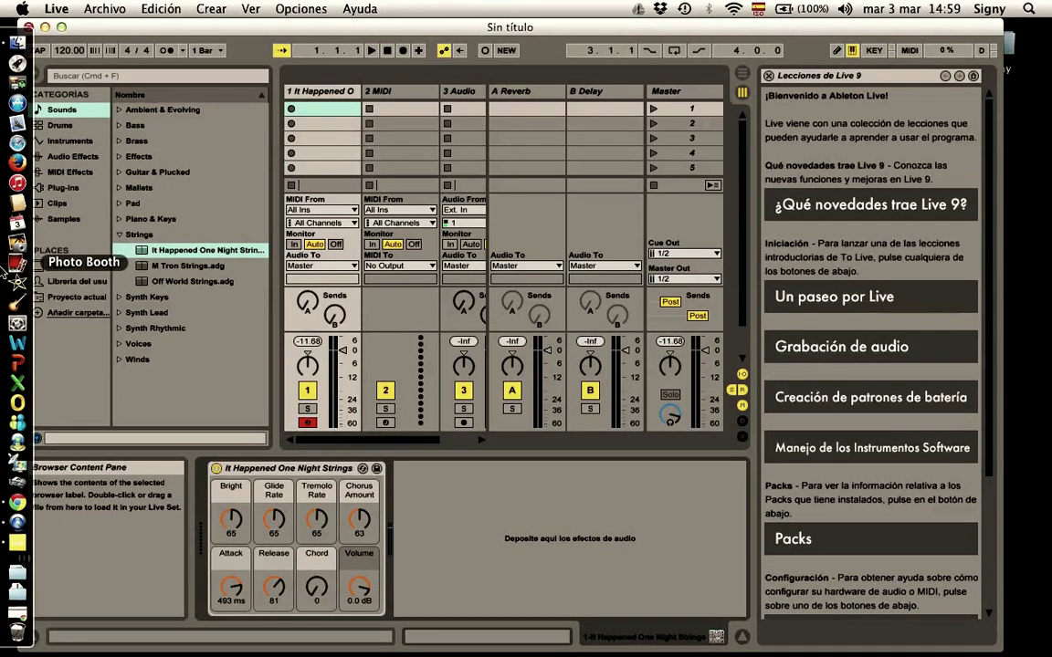
click(16, 42)
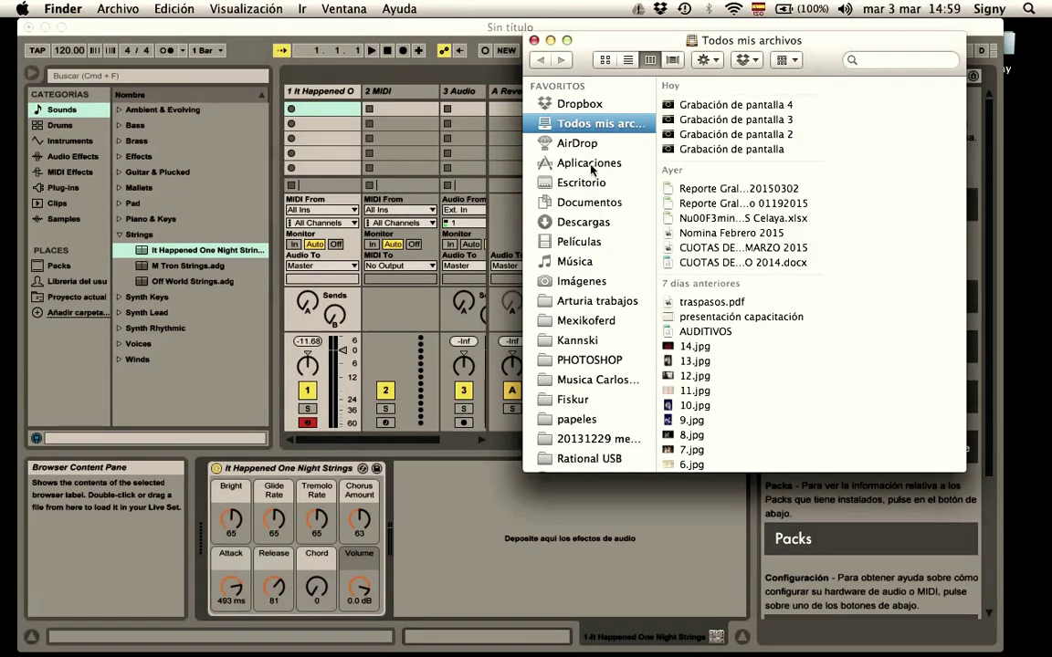
click(592, 166)
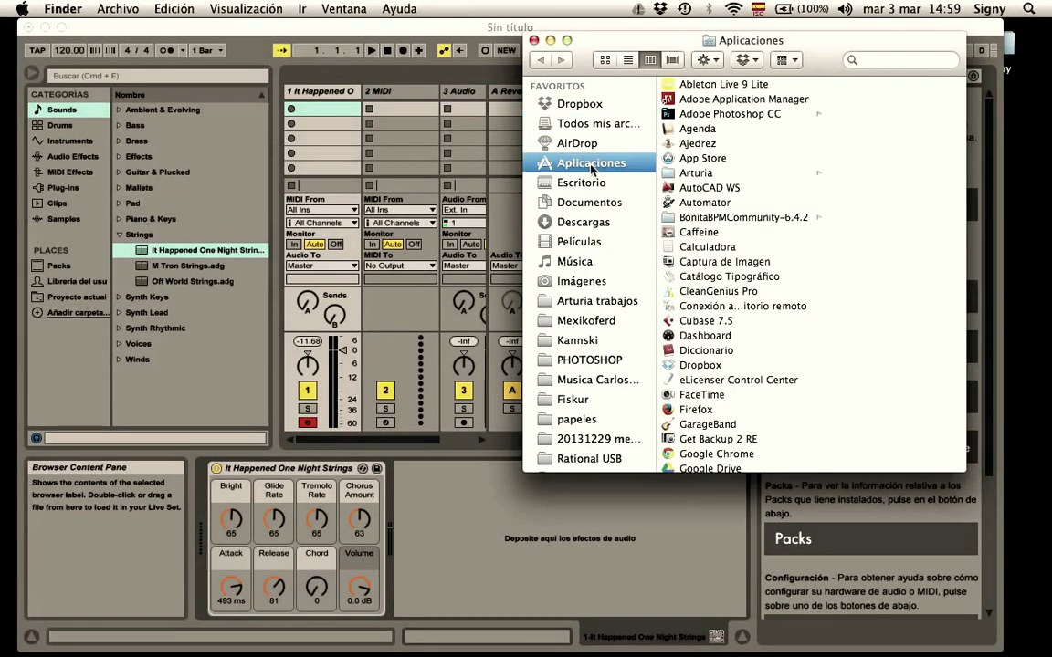
click(696, 173)
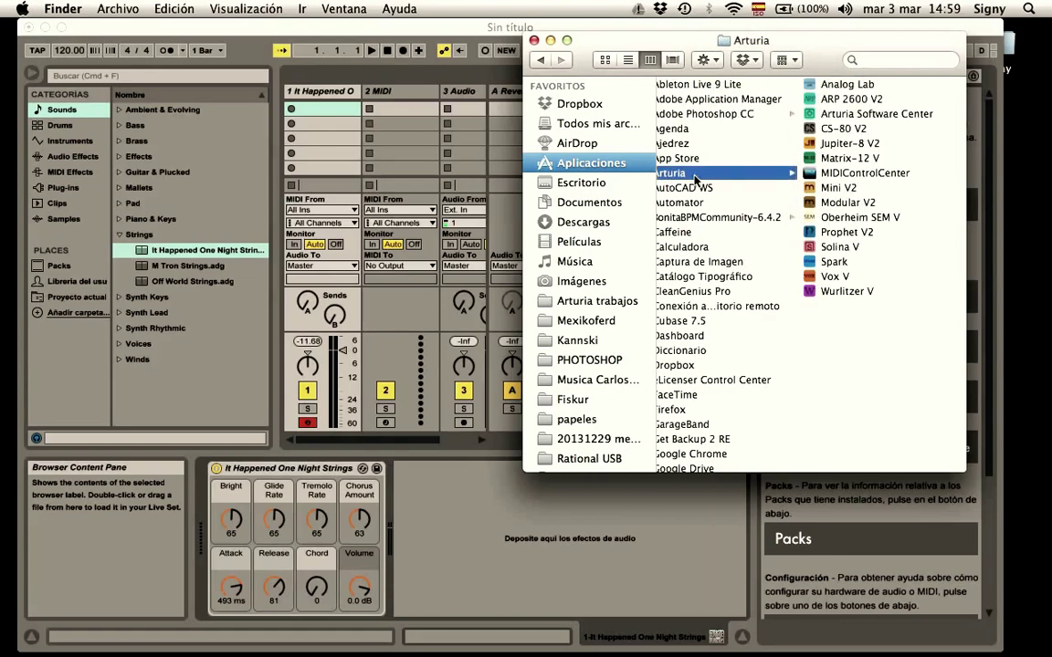
double_click(866, 175)
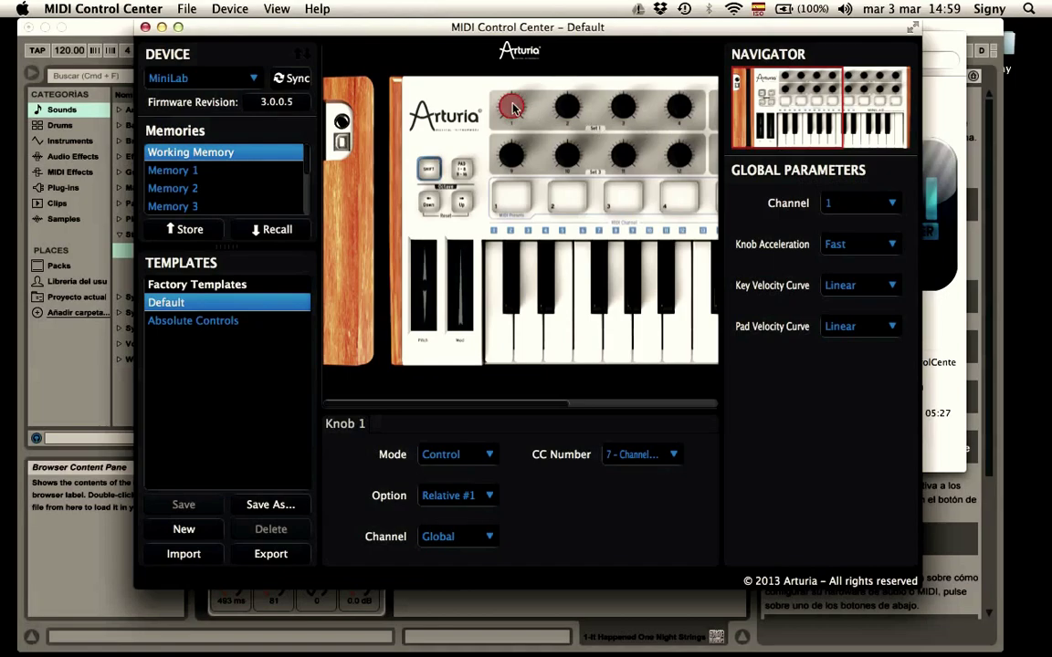
Step: Inspect the control settings of knobs 2 and 1, including the Option choices available for knob 1
click(567, 106)
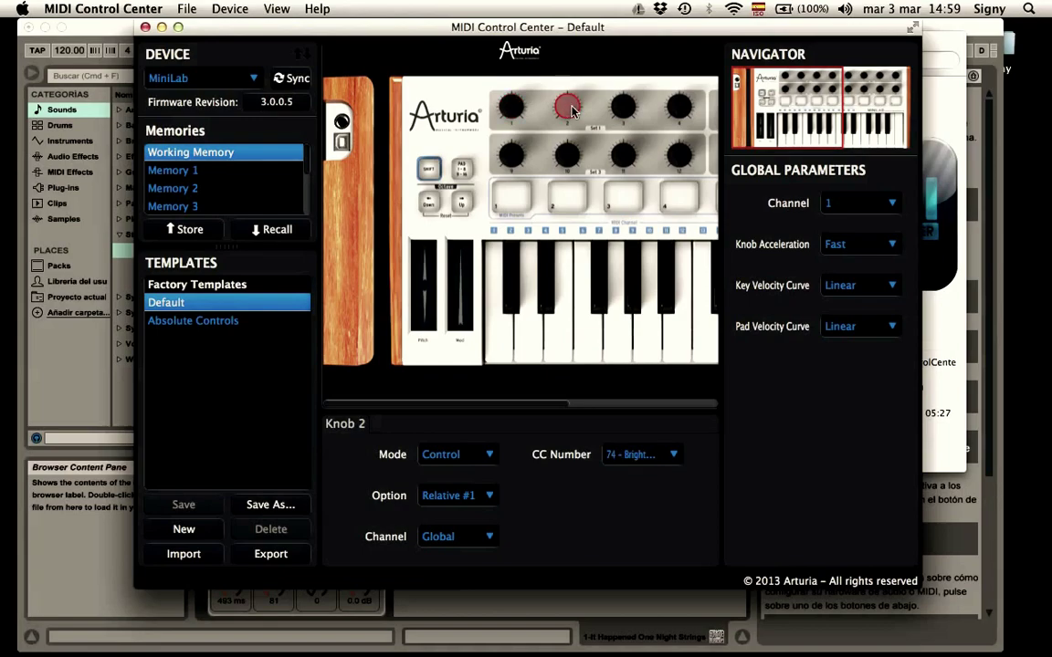
click(514, 110)
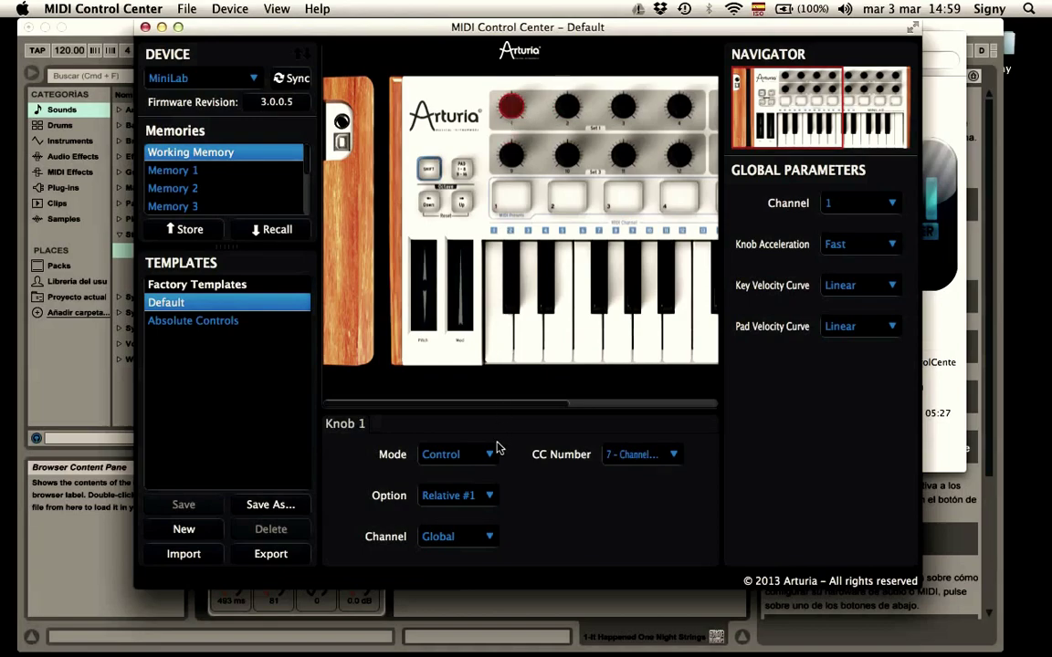
click(490, 497)
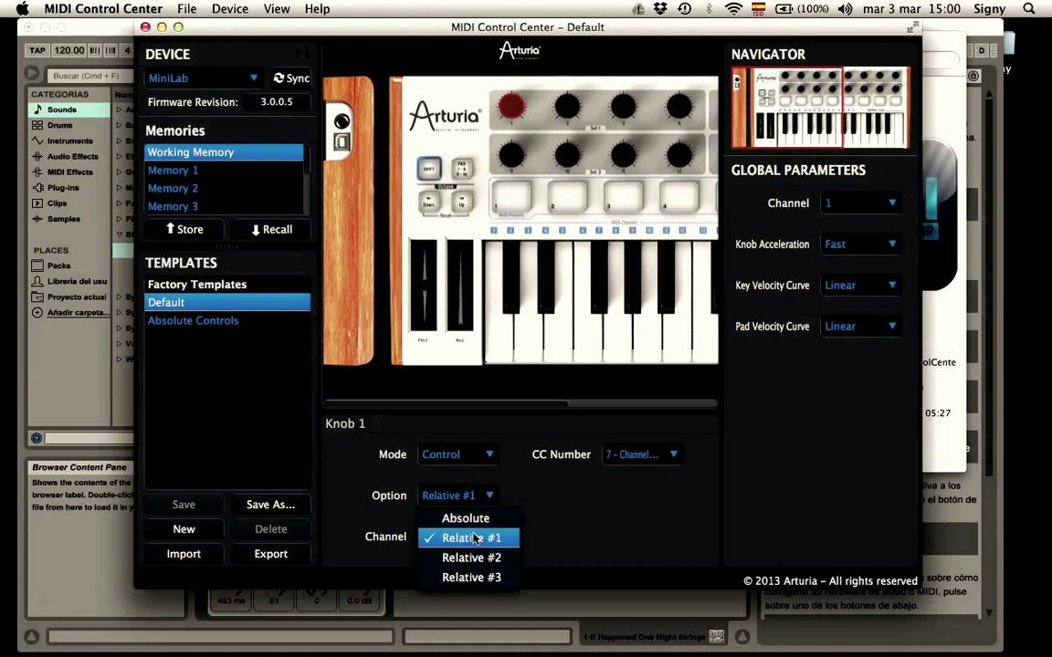
Step: Store the Absolute Controls factory template in the MiniLab's Working Memory, and close MIDI Control Center and the Finder window
click(216, 327)
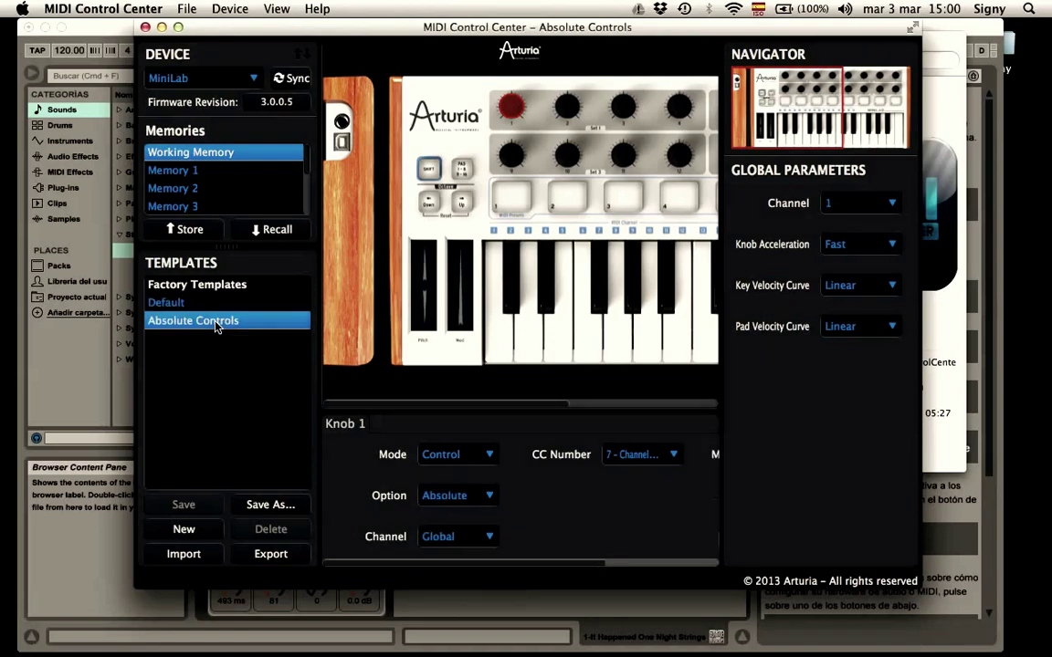
click(191, 231)
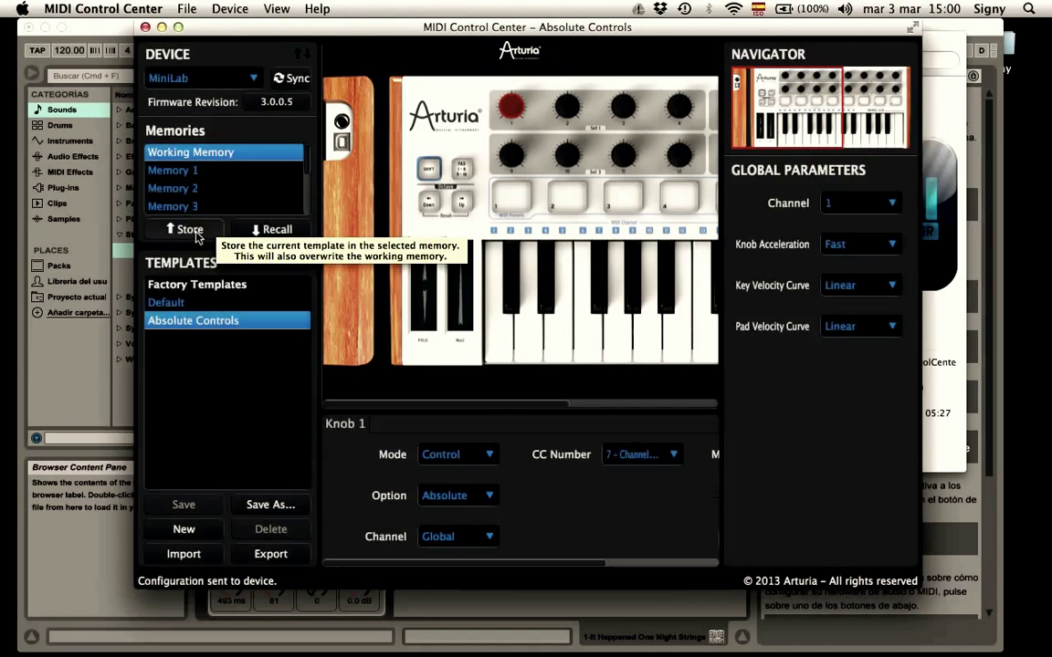
click(145, 28)
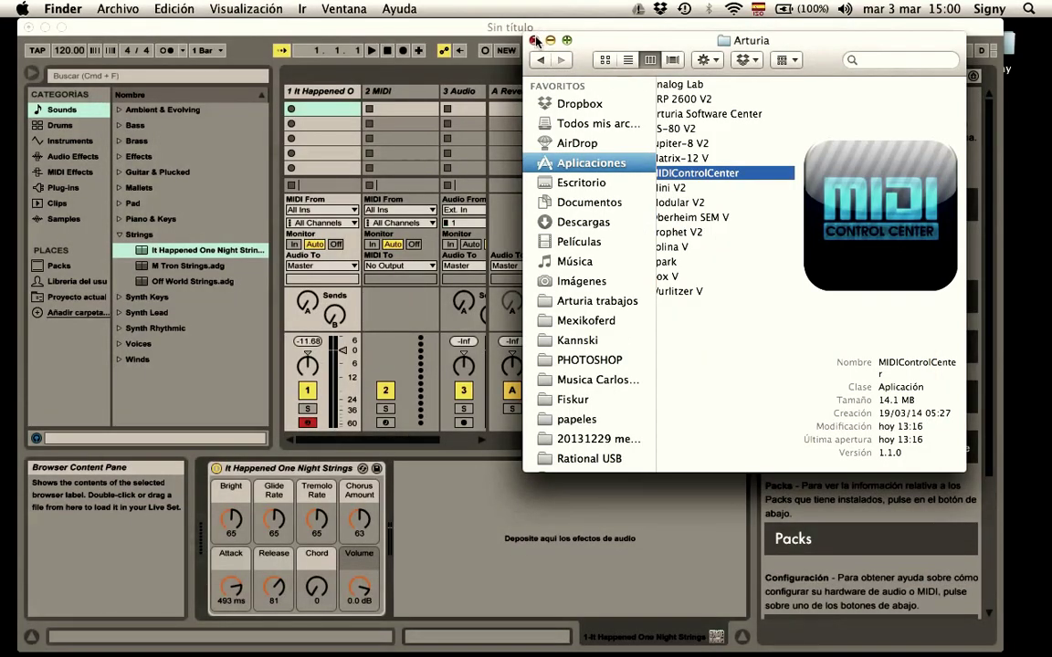
click(537, 41)
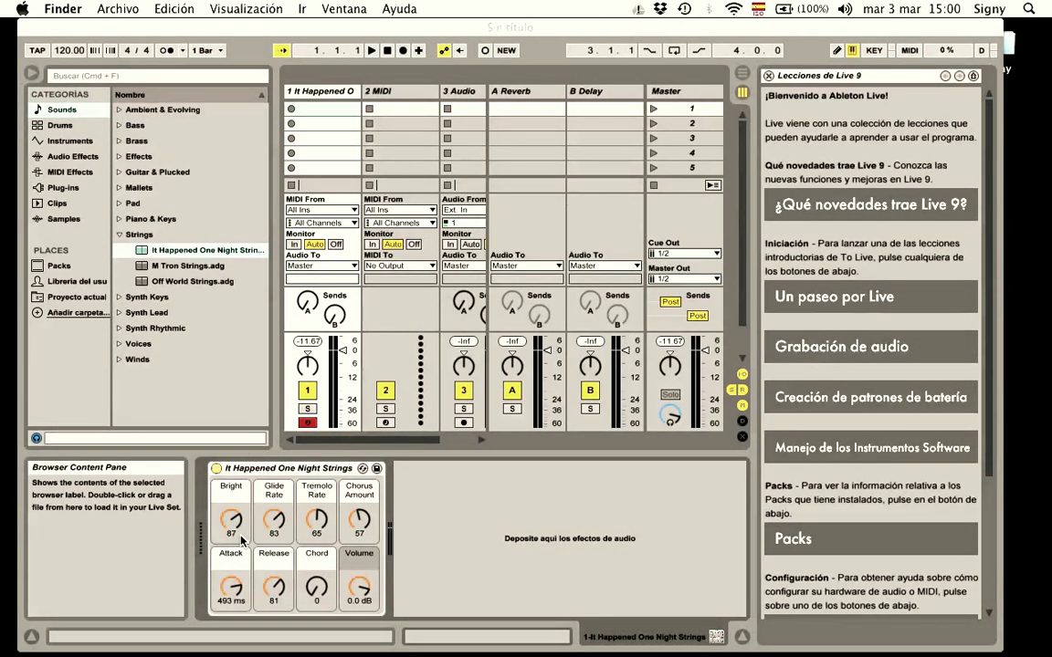
key(ctrl+Up)
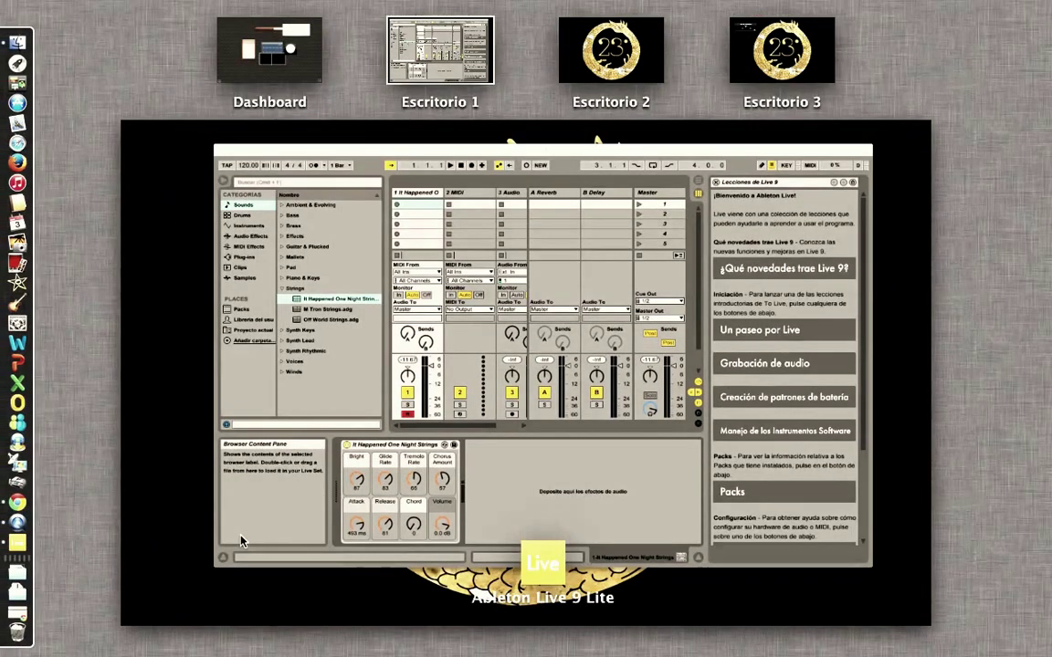
click(764, 57)
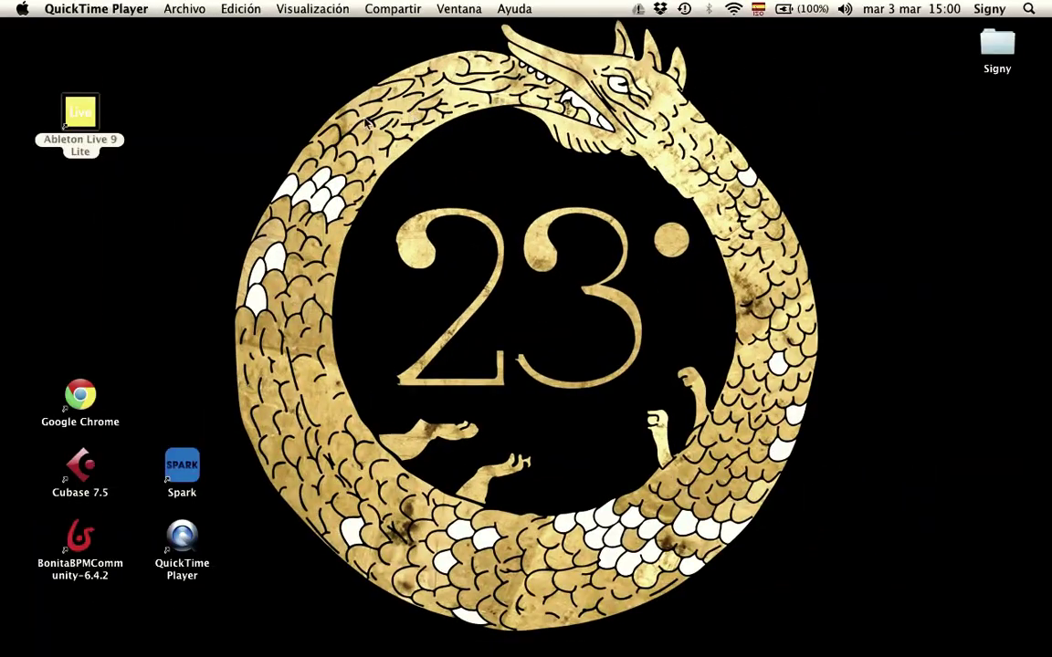